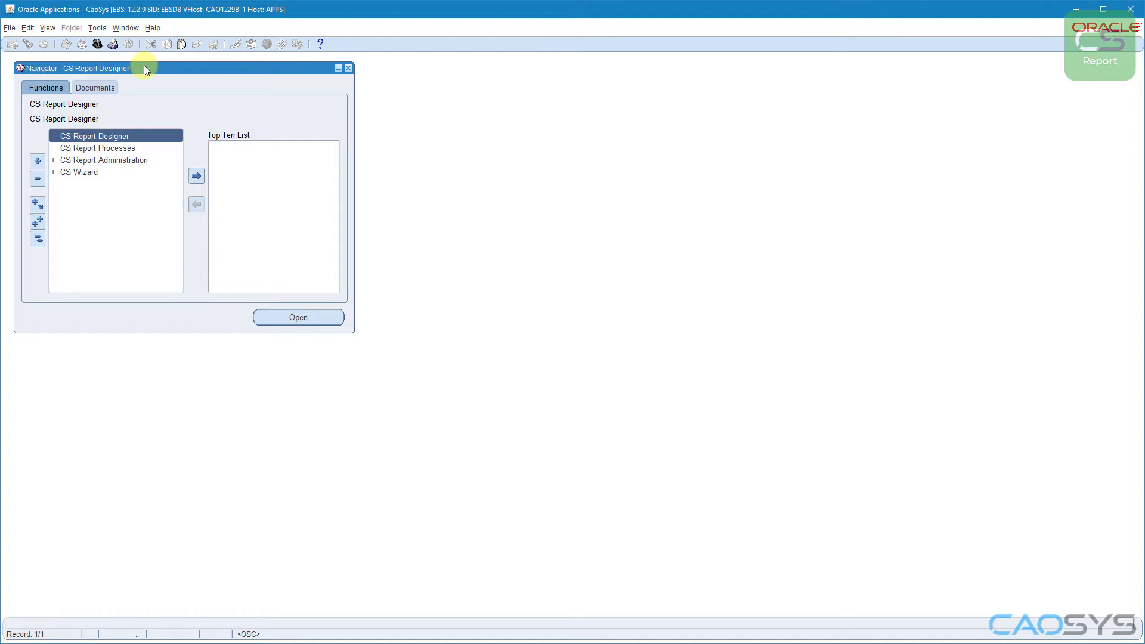
# Step: Open CS Report Designer and add a new report to the Assignment Reporting group under Security Reporting
pyautogui.doubleClick(134, 137)
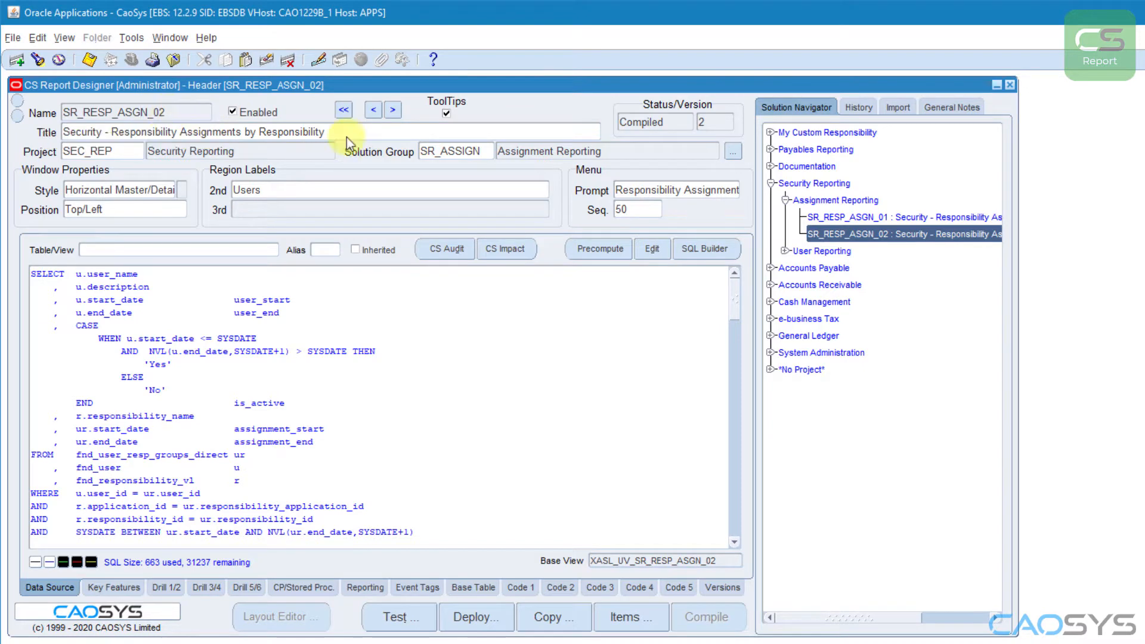
pyautogui.click(833, 202)
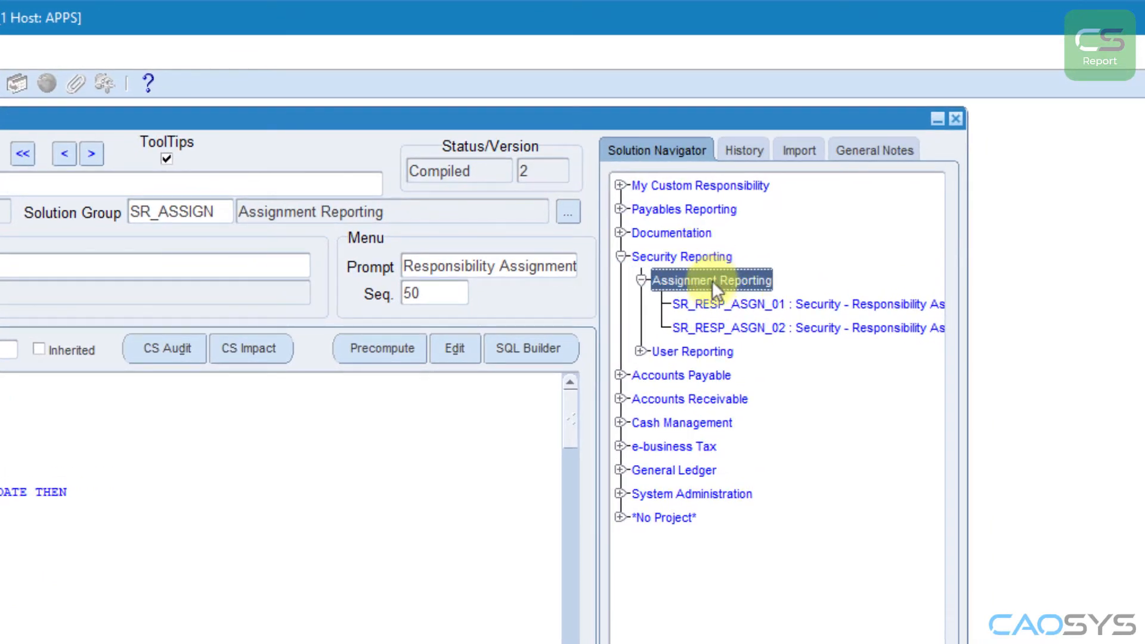
pyautogui.rightClick(709, 281)
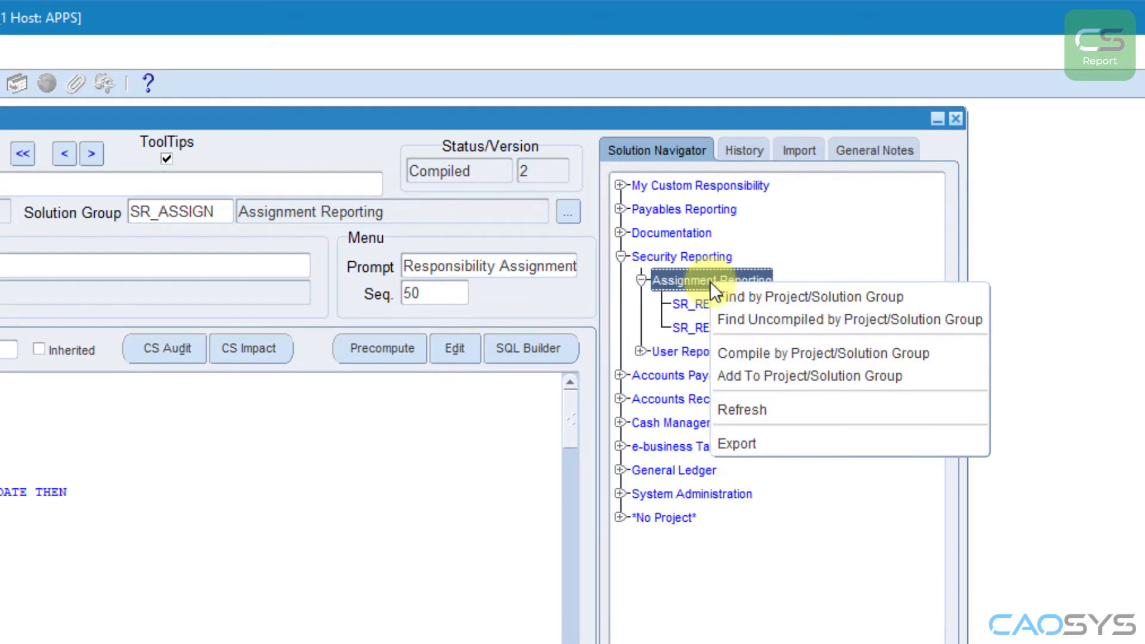
pyautogui.click(750, 375)
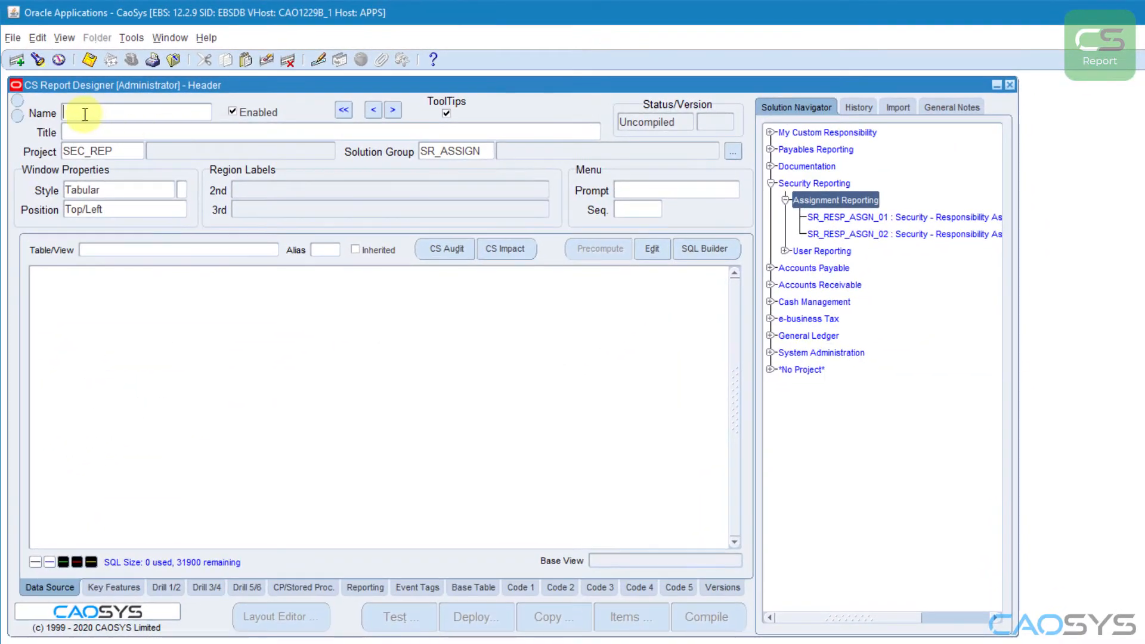
# Step: Name the new report SR_NED_ASGN_01
pyautogui.write('SR')
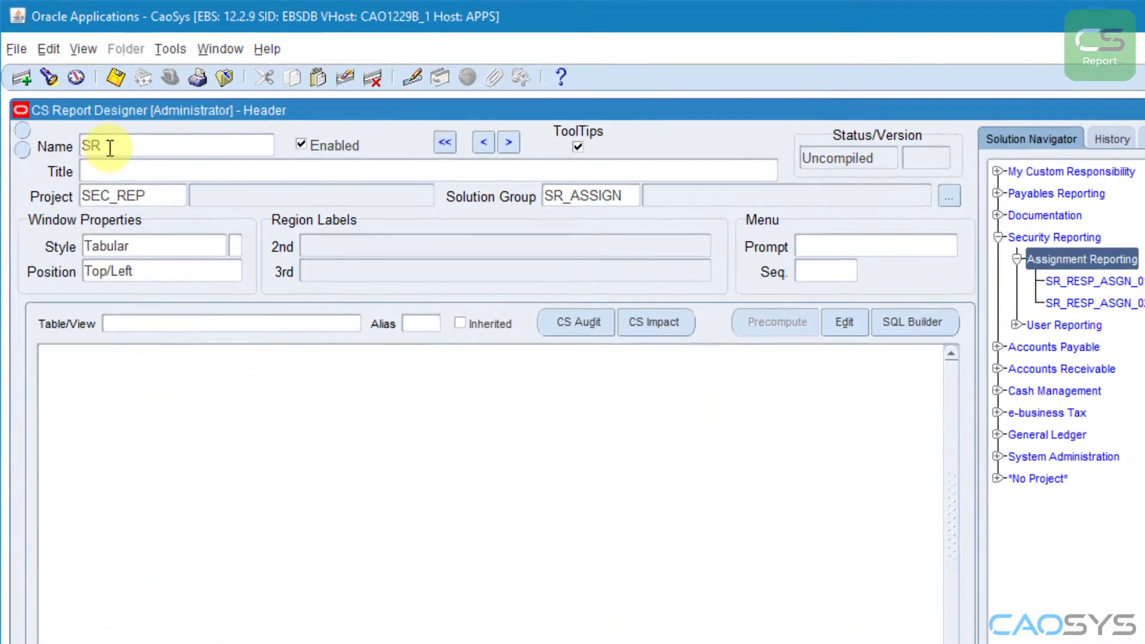
pyautogui.write('_')
pyautogui.write('NED')
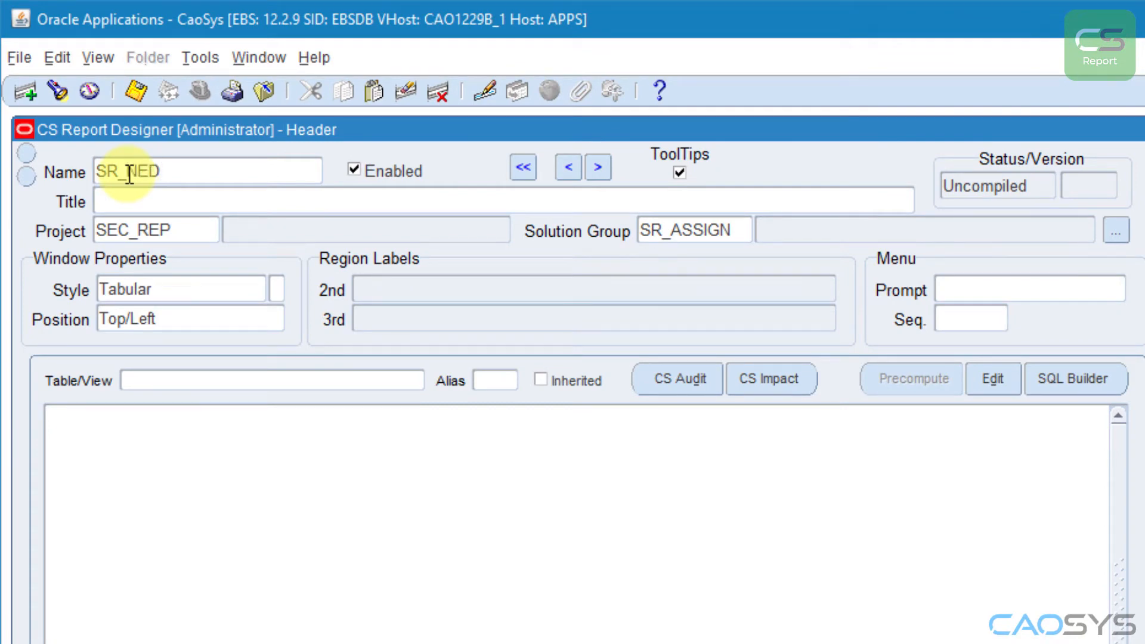
pyautogui.write('_ASGN_01')
pyautogui.press('Tab')
# Step: Title the report "Security - Non End-Dated Assignments for End-Dated Responsibilities"
pyautogui.write('Security - Non-')
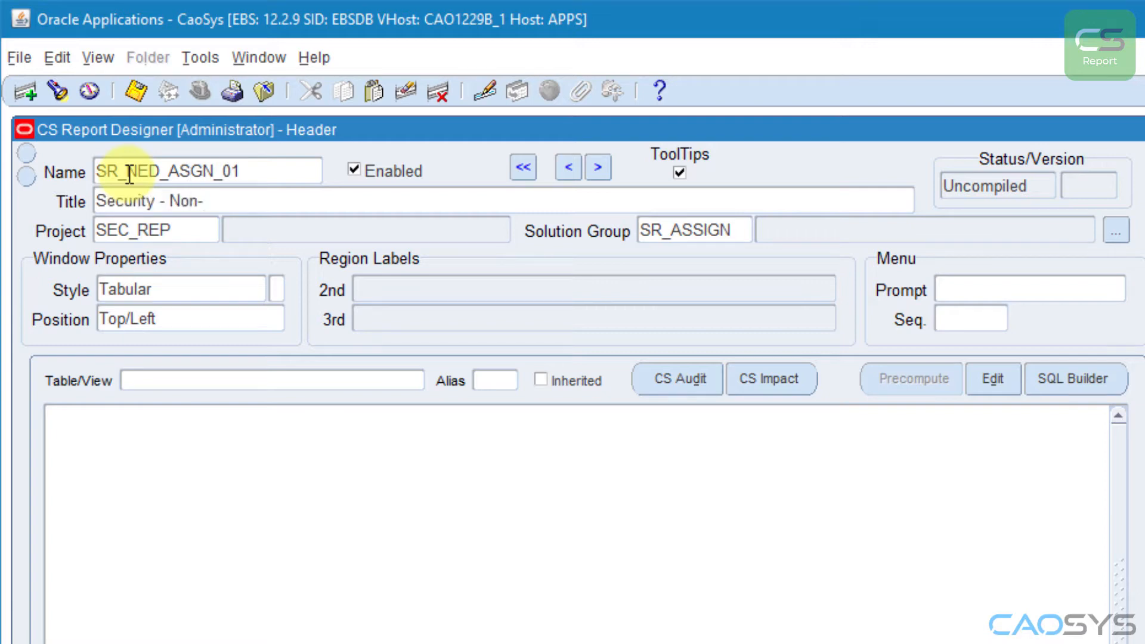
pyautogui.press('BackSpace')
pyautogui.write('End-Dated')
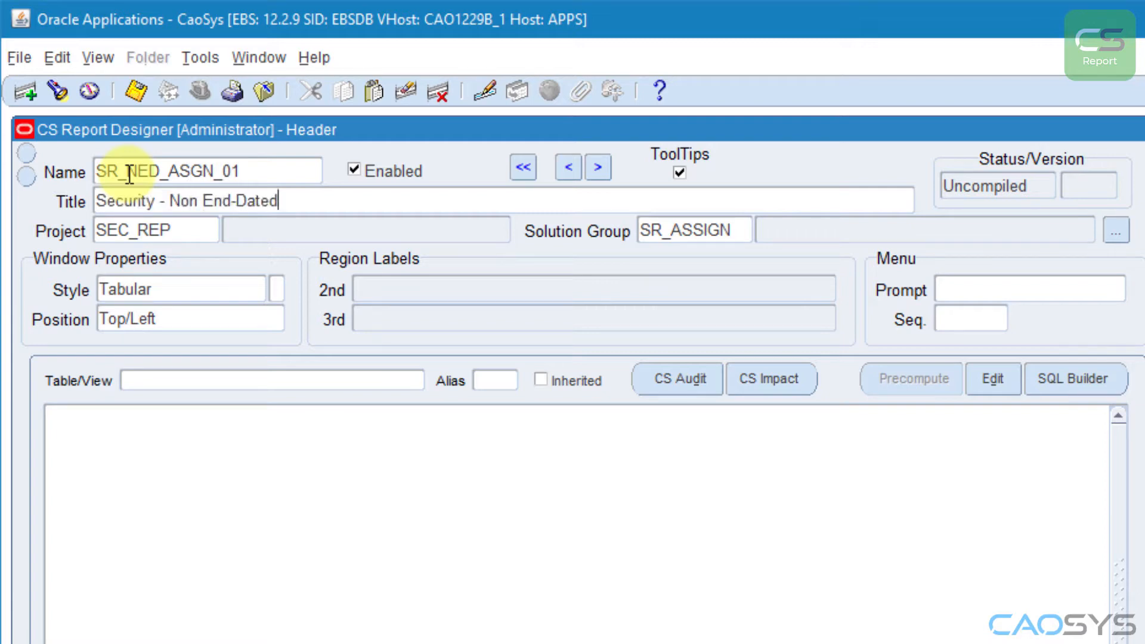
pyautogui.write(' Assignments for E')
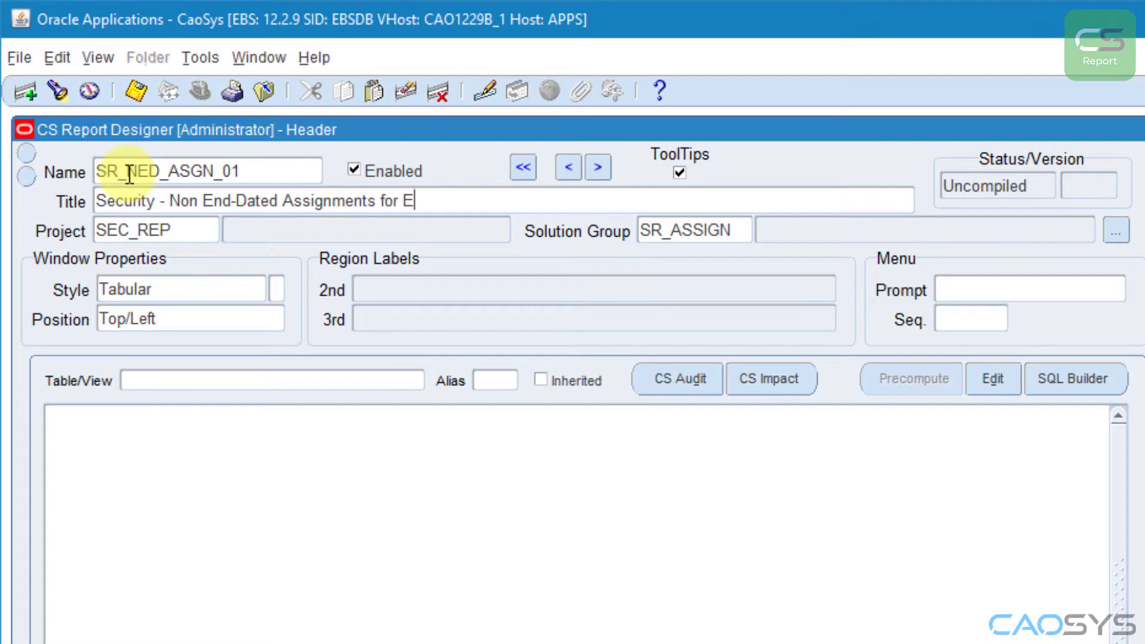
pyautogui.write('nd-Dated Responsibilities')
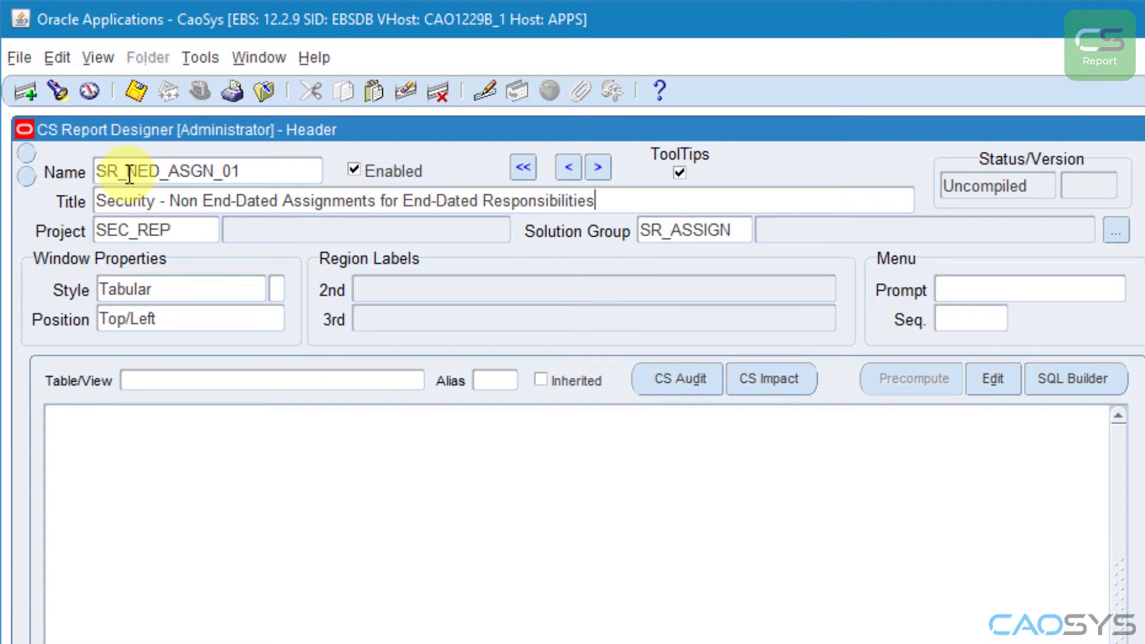
pyautogui.press('Tab')
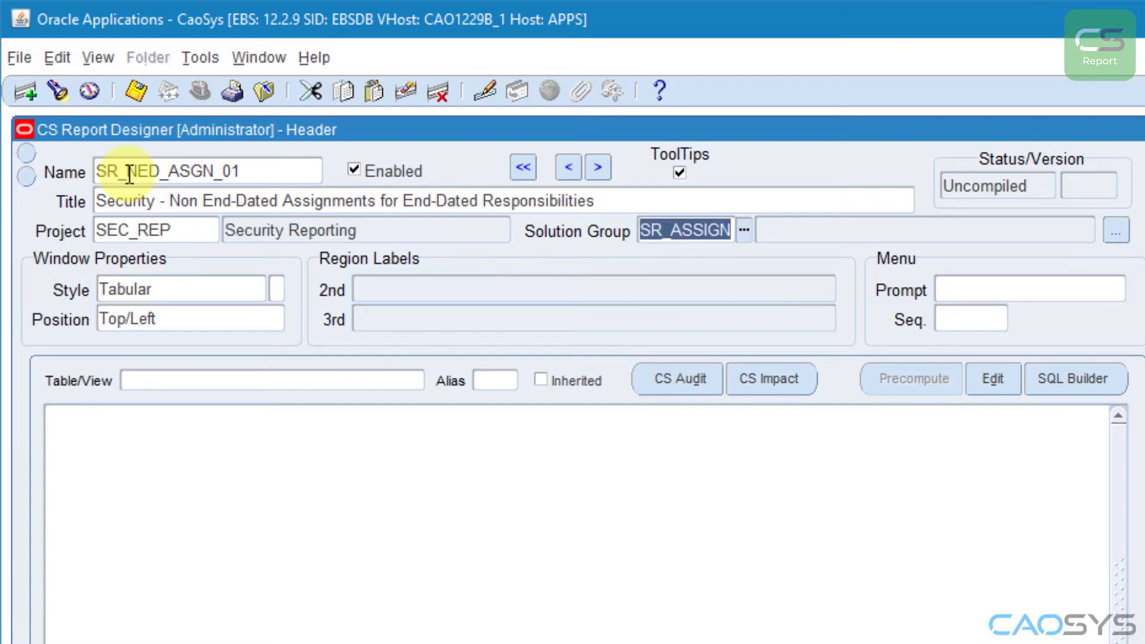
# Step: Set the Tabular style's variation to 4, which displays 25 records
pyautogui.press('Tab')
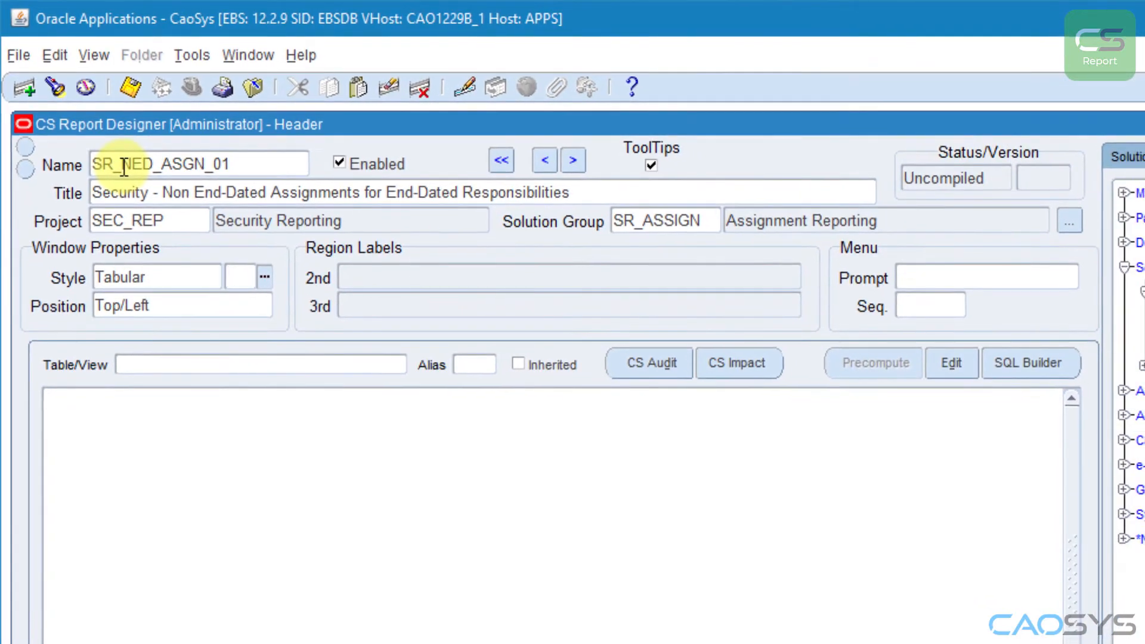
pyautogui.hotkey('ctrl', 'l')
pyautogui.press('Down')
pyautogui.press('Down')
pyautogui.press('Down')
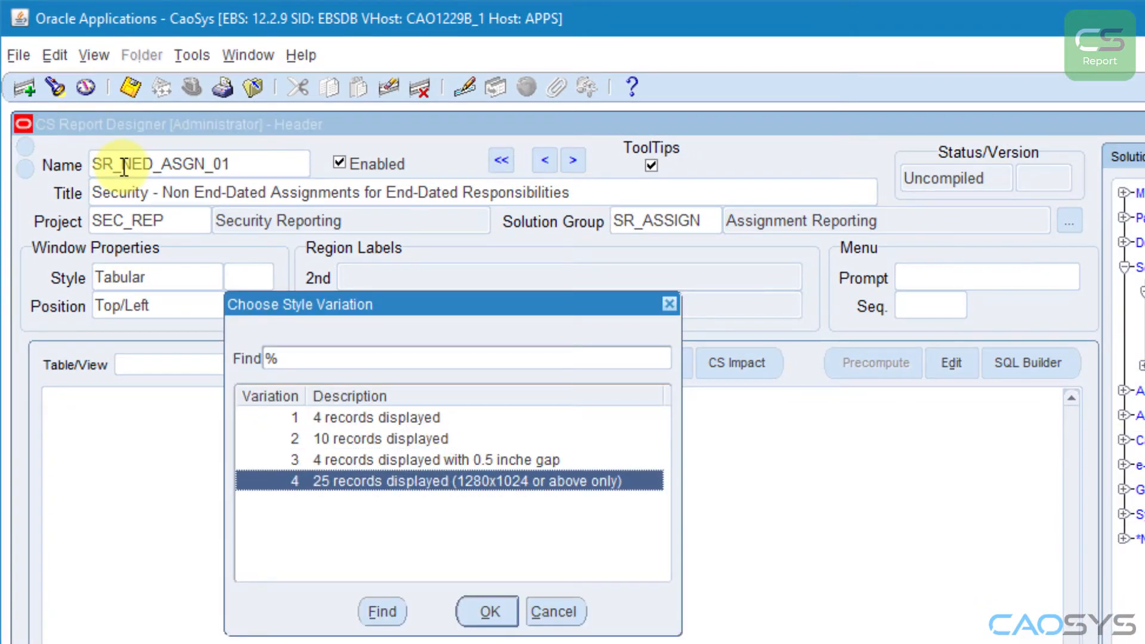
pyautogui.press('Return')
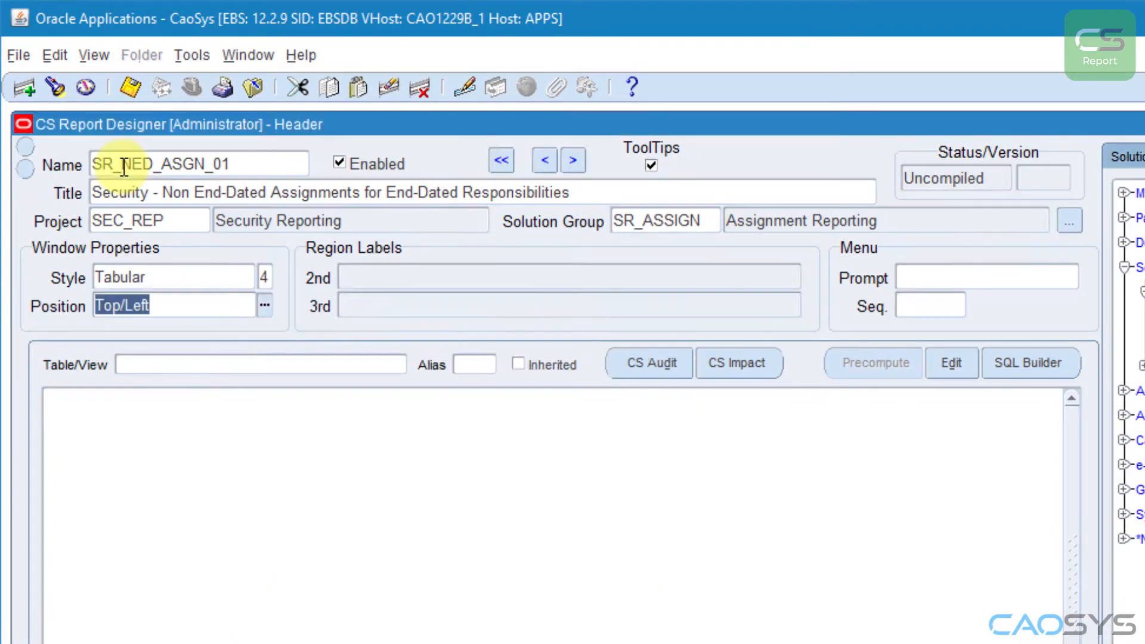
# Step: Remove the "Security - " prefix from the report's menu prompt and set its menu sequence to 70
pyautogui.click(943, 283)
pyautogui.doubleClick(944, 282)
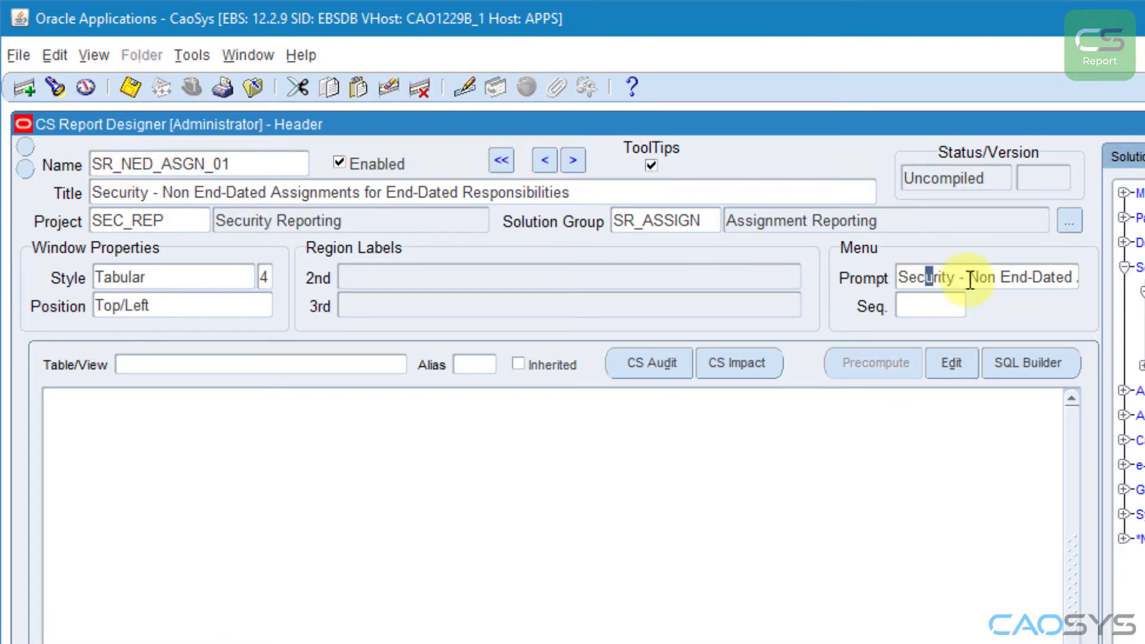
pyautogui.moveTo(969, 278); pyautogui.dragTo(843, 299)
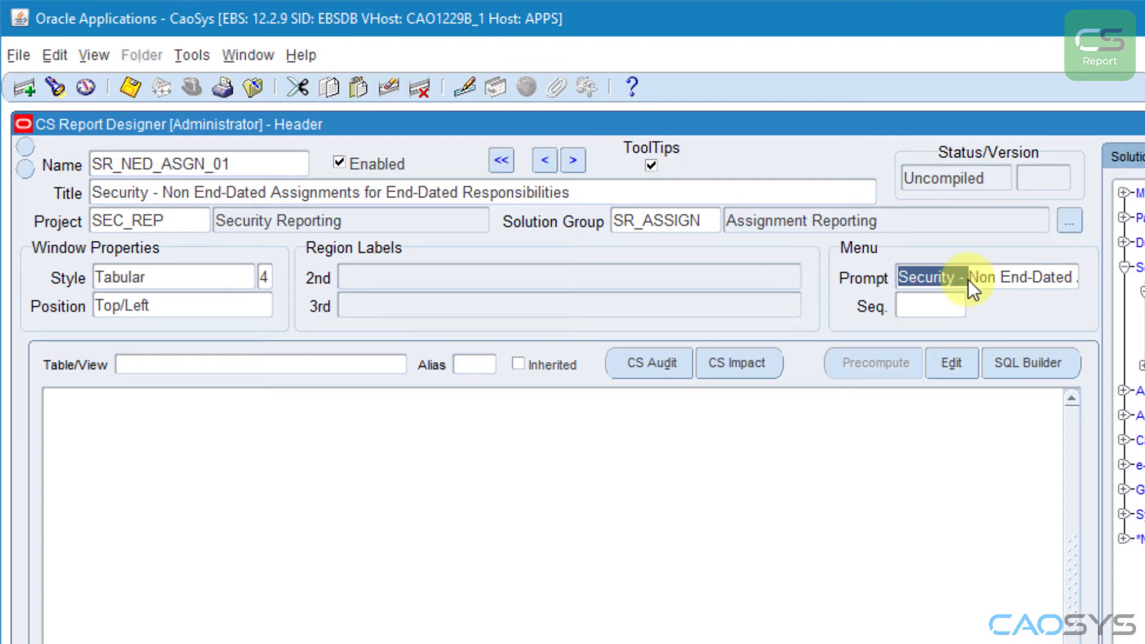
pyautogui.press('BackSpace')
pyautogui.click(912, 301)
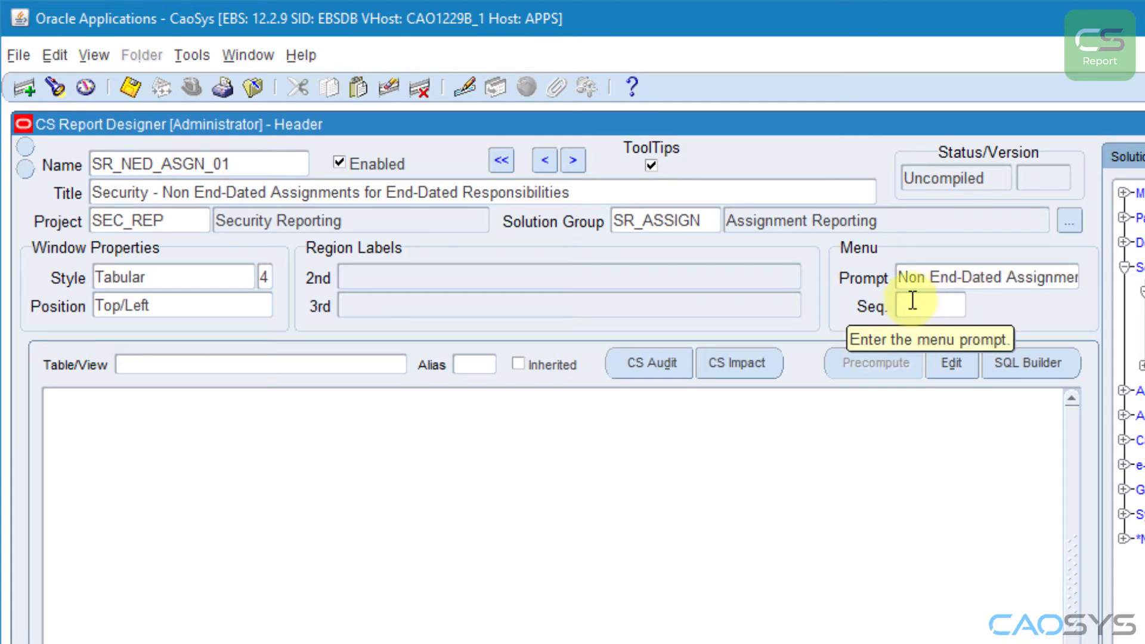
pyautogui.write('70')
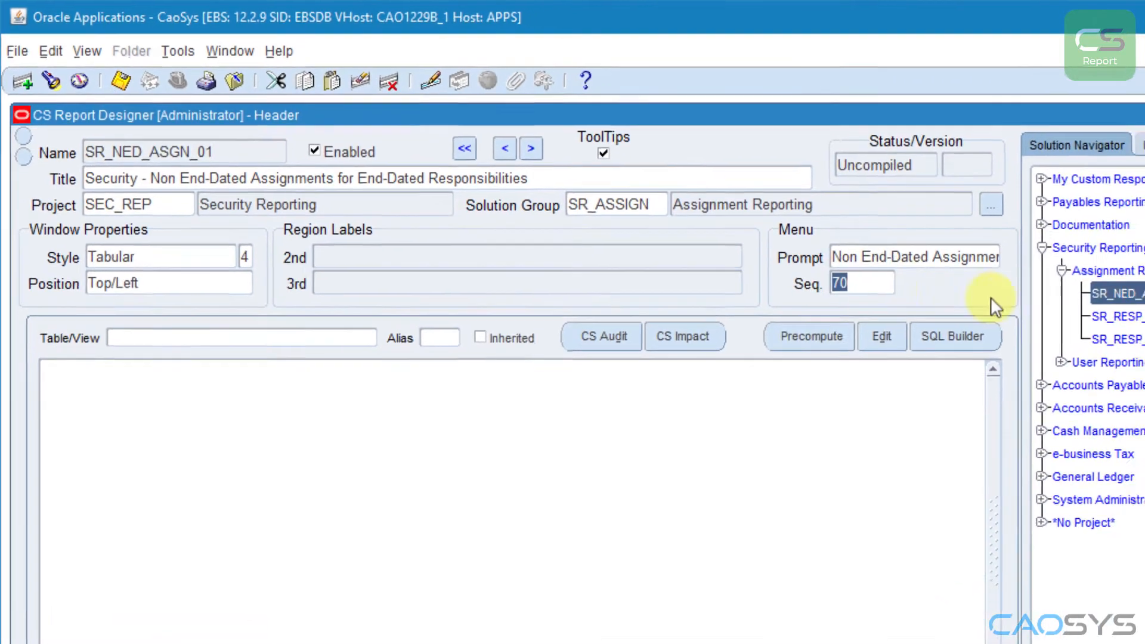
# Step: Check the menu sequence of the existing assignment reports, return to SR_NED_ASGN_01 and set its sequence to 60
pyautogui.click(948, 265)
pyautogui.click(954, 282)
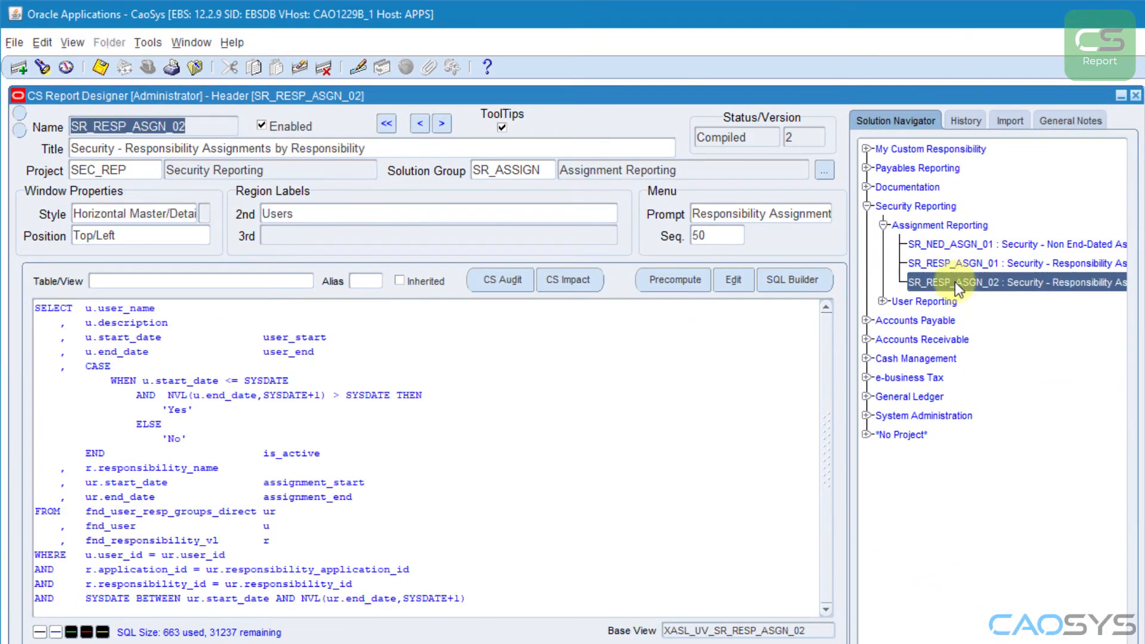
pyautogui.click(979, 246)
pyautogui.write('60')
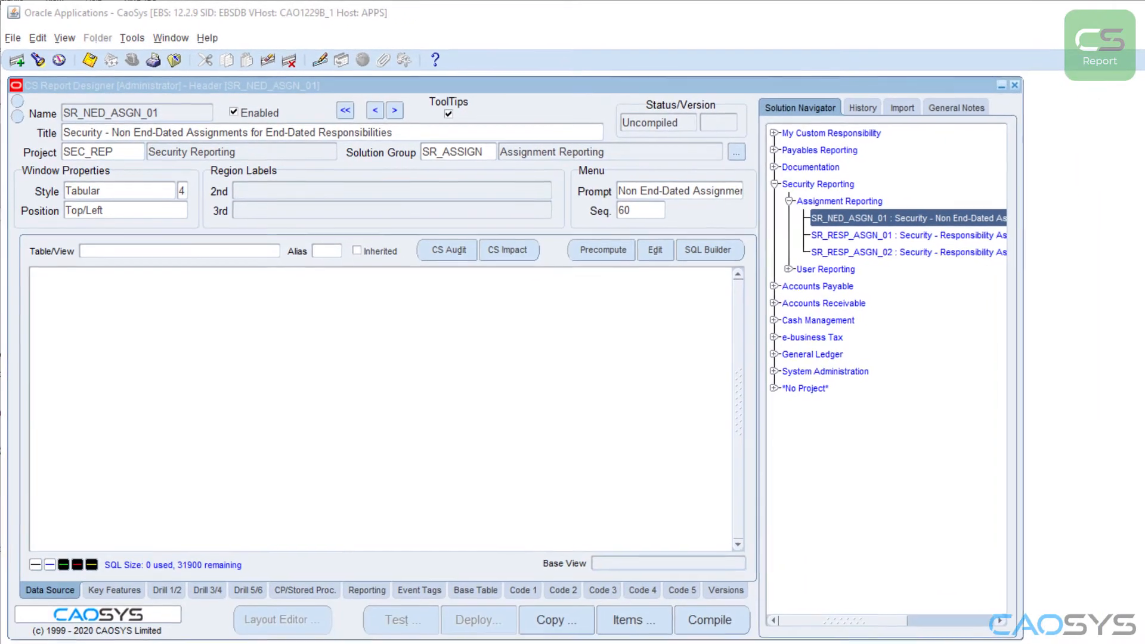
# Step: Paste the prepared SQL query on fnd_user_resp_groups_direct, fnd_user and fnd_responsibility_vl as the data source and compile the report
pyautogui.click(350, 465)
pyautogui.write('SELECT r.responsibility_name , r.start_date resp_start , r.end_date resp_end , u.user_name , u.description , u.start_date user_start , u.end_date user_end , ur.start_date assignment_start , ur.end_date assignment_end FROM fnd_user_resp_groups_direct ur , fnd_user u , fnd_responsibility_vl r WHERE u.user_id = ur.user_id AND NVL(u.end_date,SYSDATE+1) > SYSDATE AND r.application_id = ur.responsibility_application_id AND r.responsibility_id = ur.responsibility_id AND r.end_date <= SYSDATE AND (ur.end_date IS NULL OR ur.end_date > SYSDATE)')
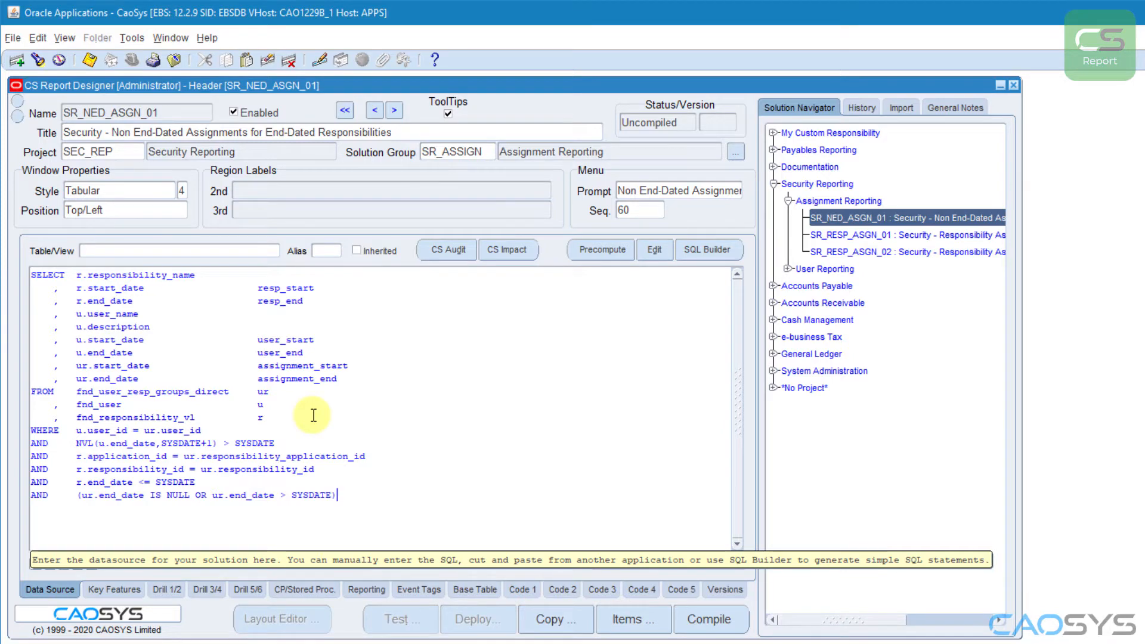
pyautogui.click(716, 620)
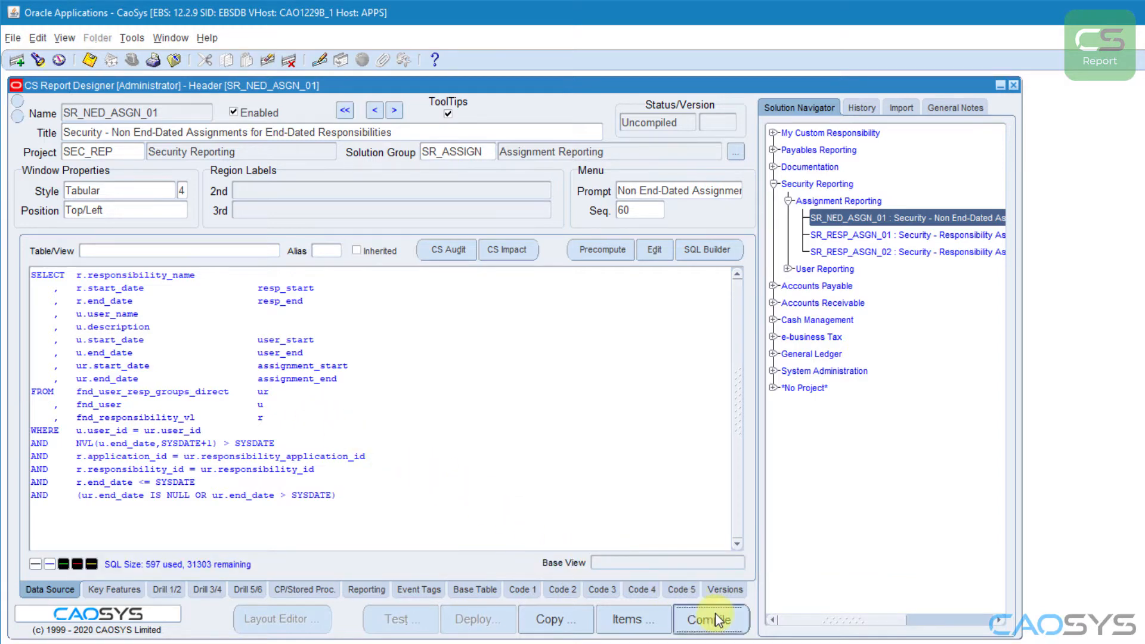
pyautogui.click(857, 490)
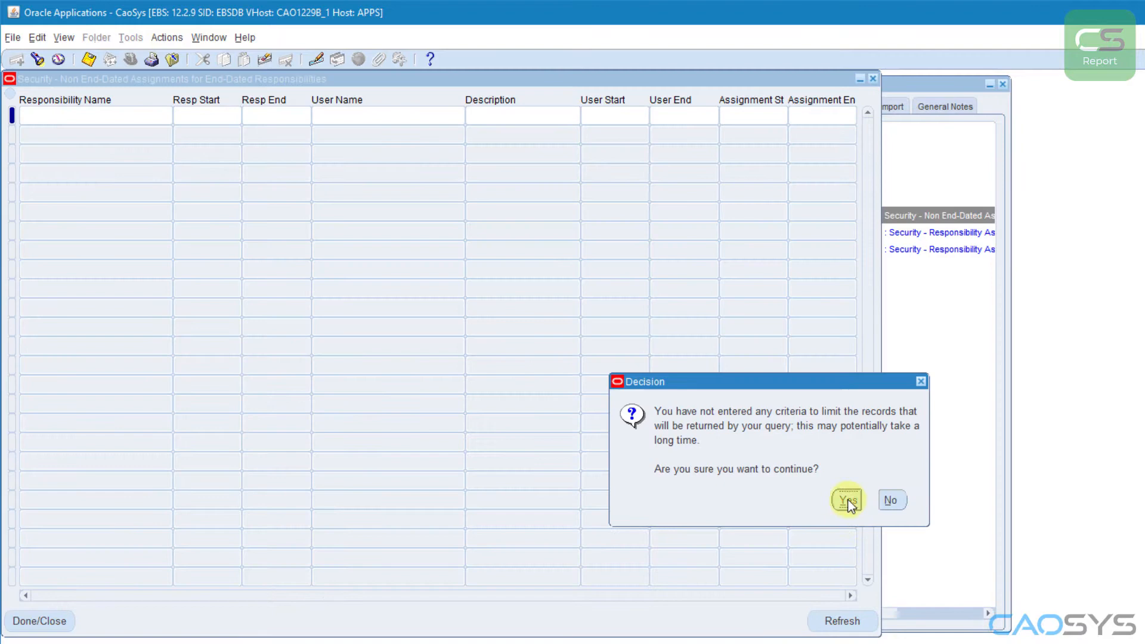
# Step: Test-run the compiled report, look over its records and close the results
pyautogui.click(849, 501)
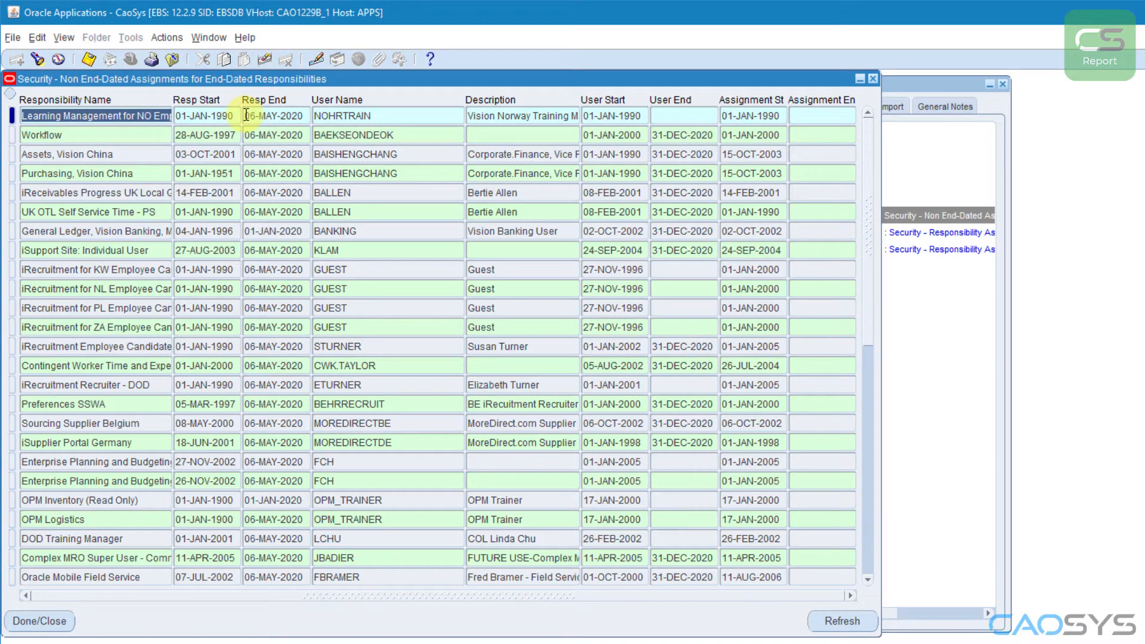
pyautogui.press('F4')
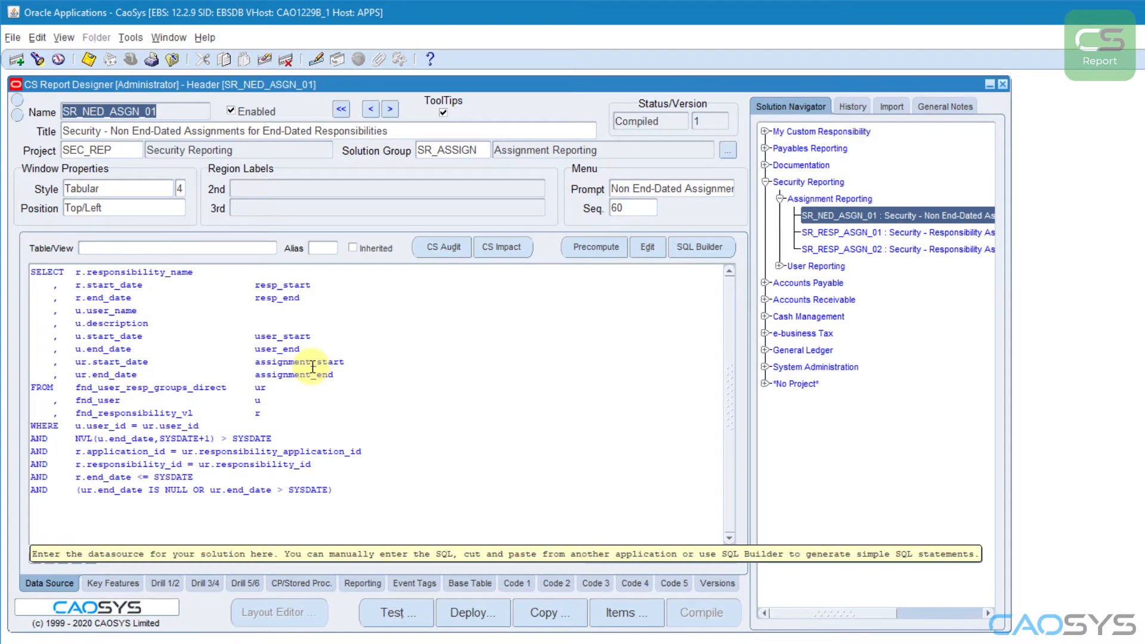
# Step: Enable Auto Query (Master) in the report's key features
pyautogui.click(312, 366)
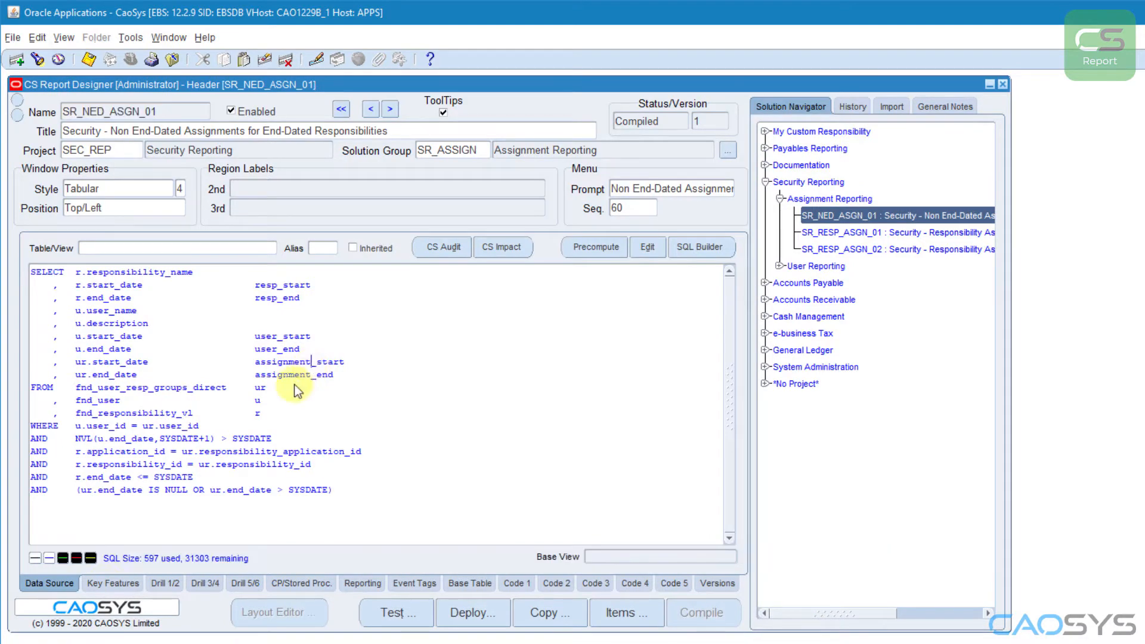
pyautogui.click(100, 586)
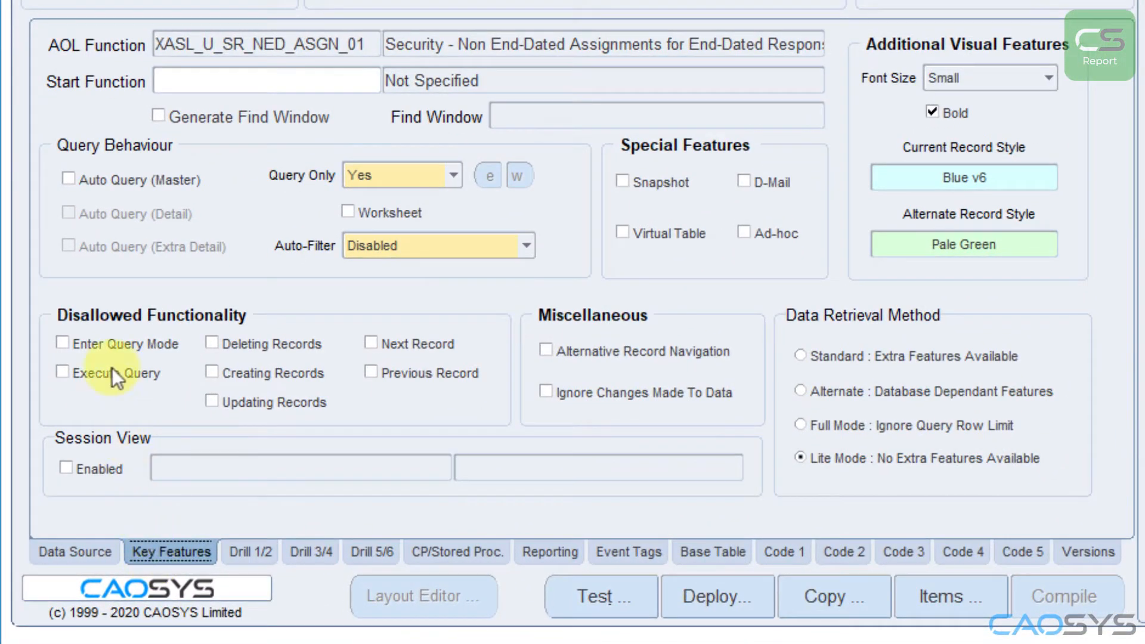
pyautogui.click(69, 179)
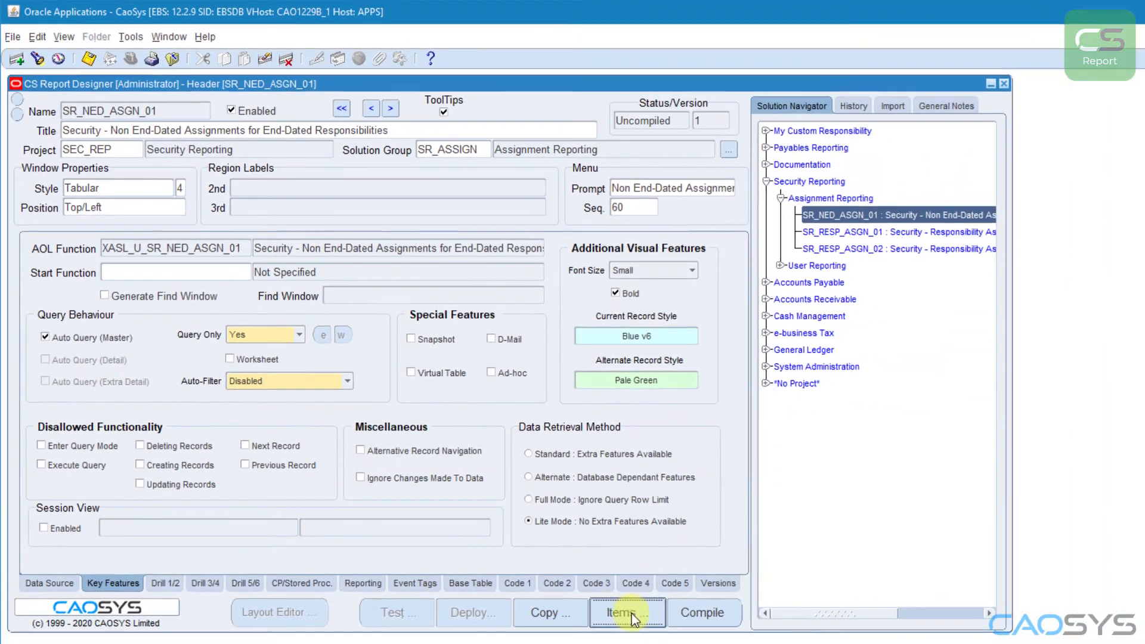
# Step: In the report's items, set the widths of RESPONSIBILITY_NAME to 30, USER_NAME to 14 and DESCRIPTION to 25
pyautogui.click(951, 596)
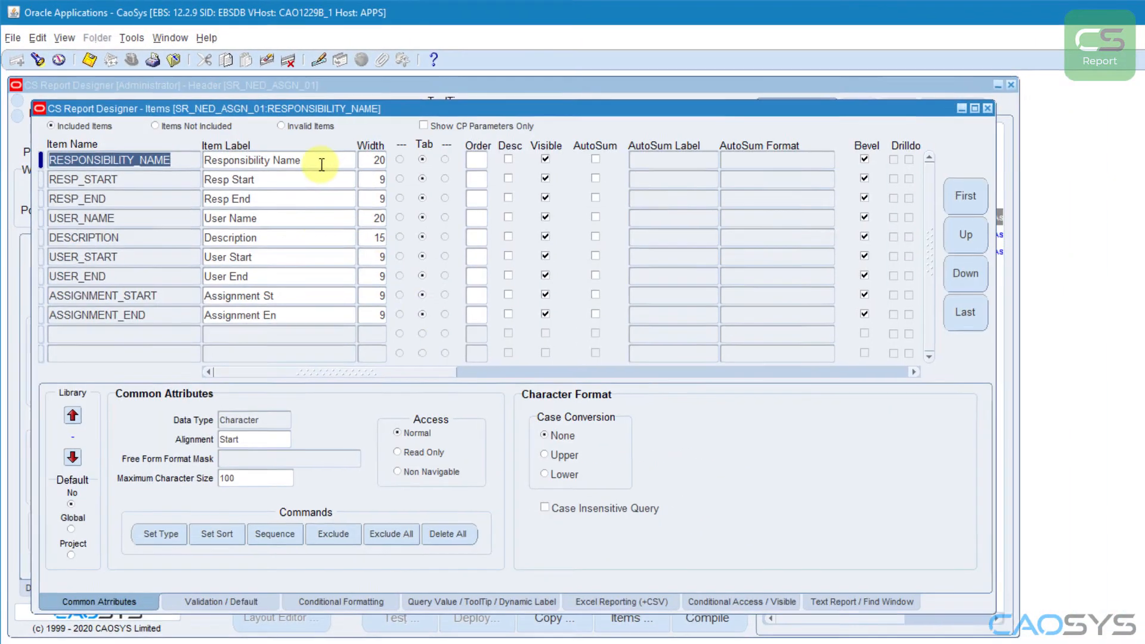
pyautogui.press('Tab')
pyautogui.press('Tab')
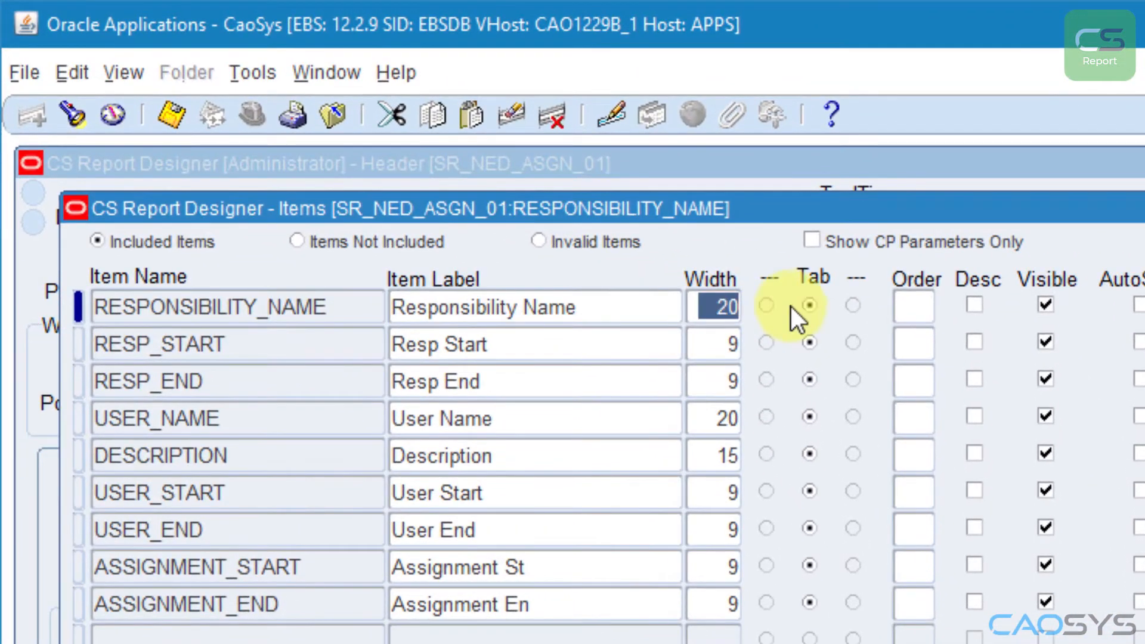
pyautogui.write('30')
pyautogui.click(774, 412)
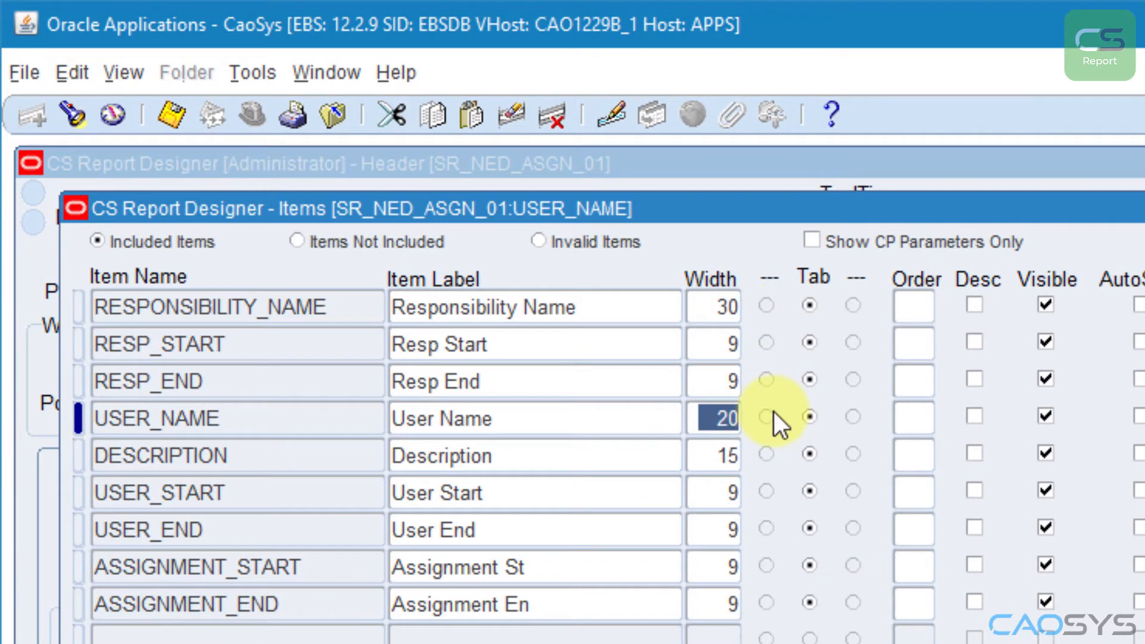
pyautogui.write('14')
pyautogui.press('Tab')
pyautogui.write('25')
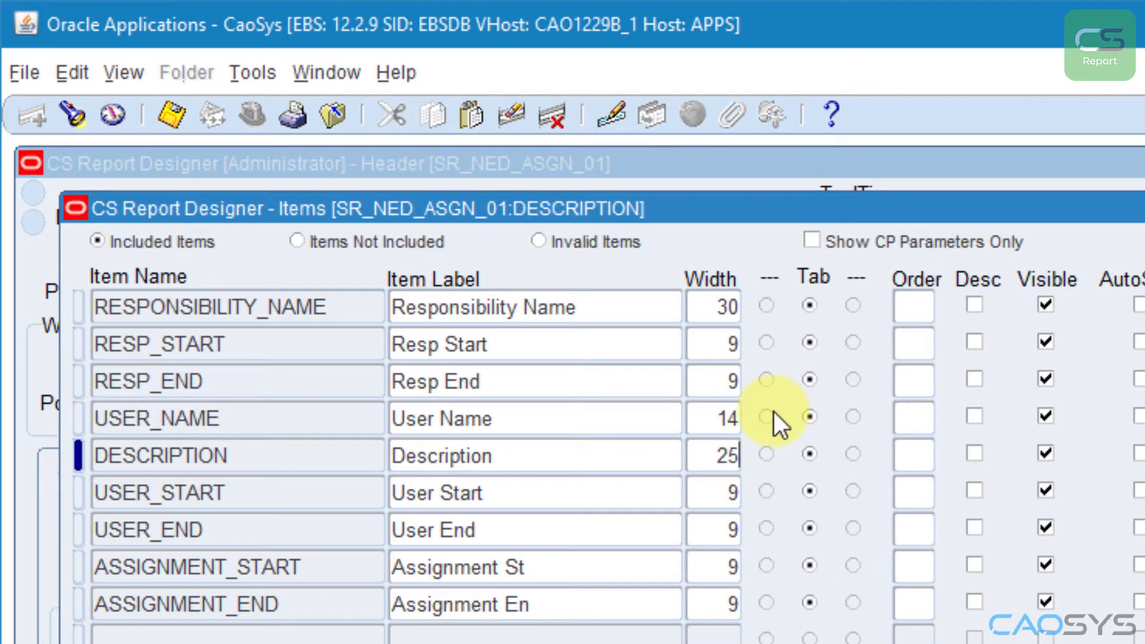
# Step: Change the RESP_START and RESP_END item labels to "Resp. Start" and "Resp. End"
pyautogui.click(554, 568)
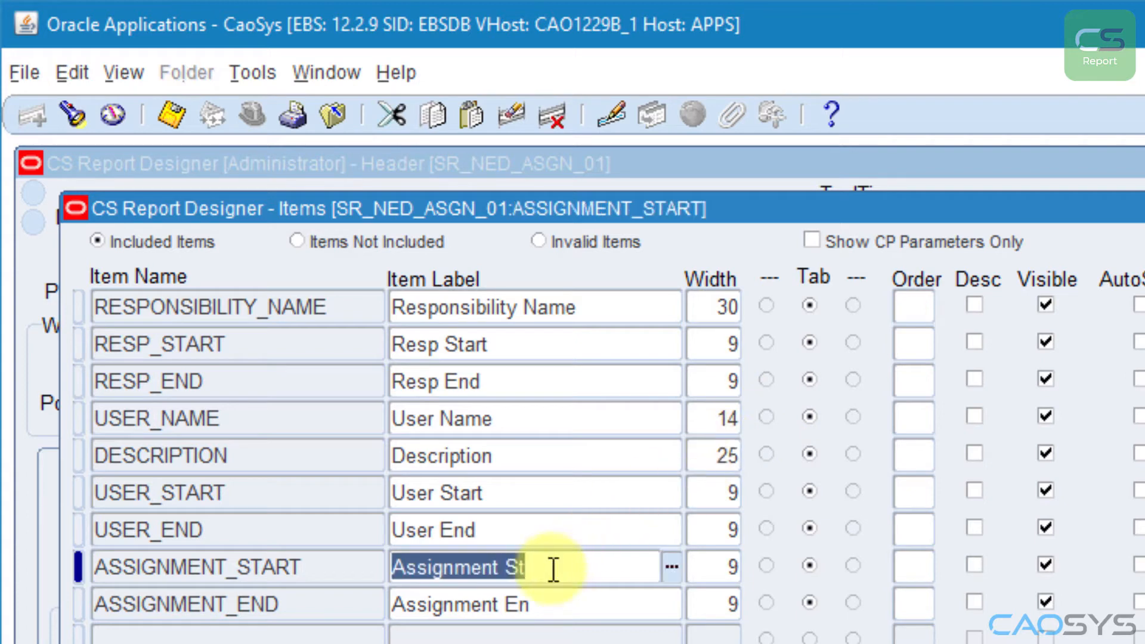
pyautogui.click(440, 345)
pyautogui.click(442, 346)
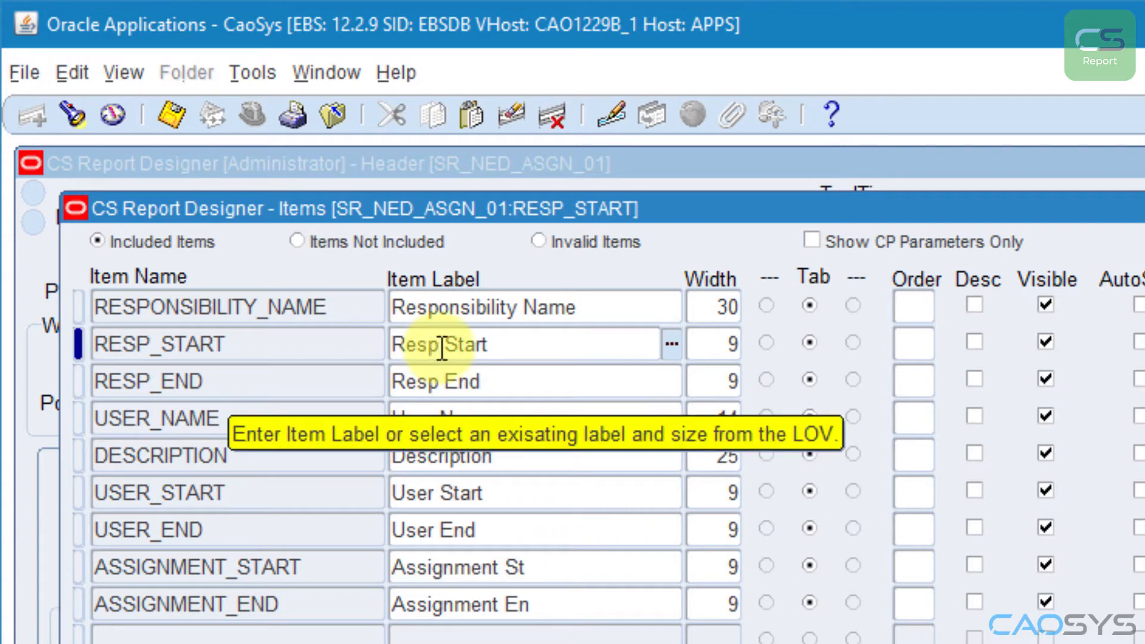
pyautogui.write('.')
pyautogui.click(446, 383)
pyautogui.write('.')
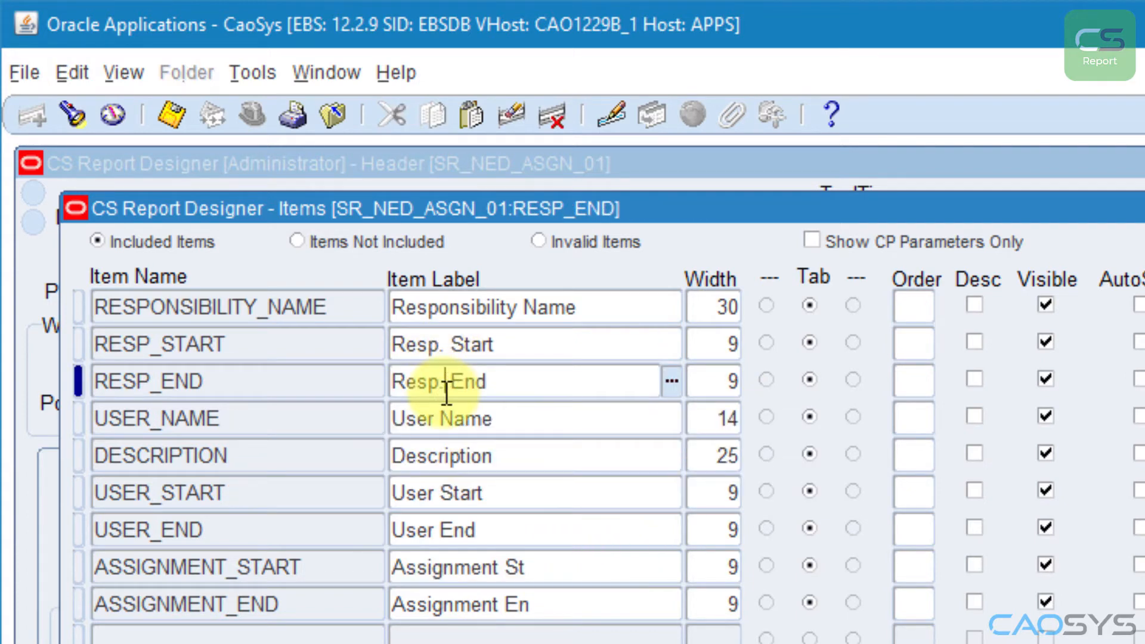
# Step: Change the ASSIGNMENT_START and ASSIGNMENT_END item labels to "Asgn. Start" and "Asgn. End", save them and close the items
pyautogui.click(455, 566)
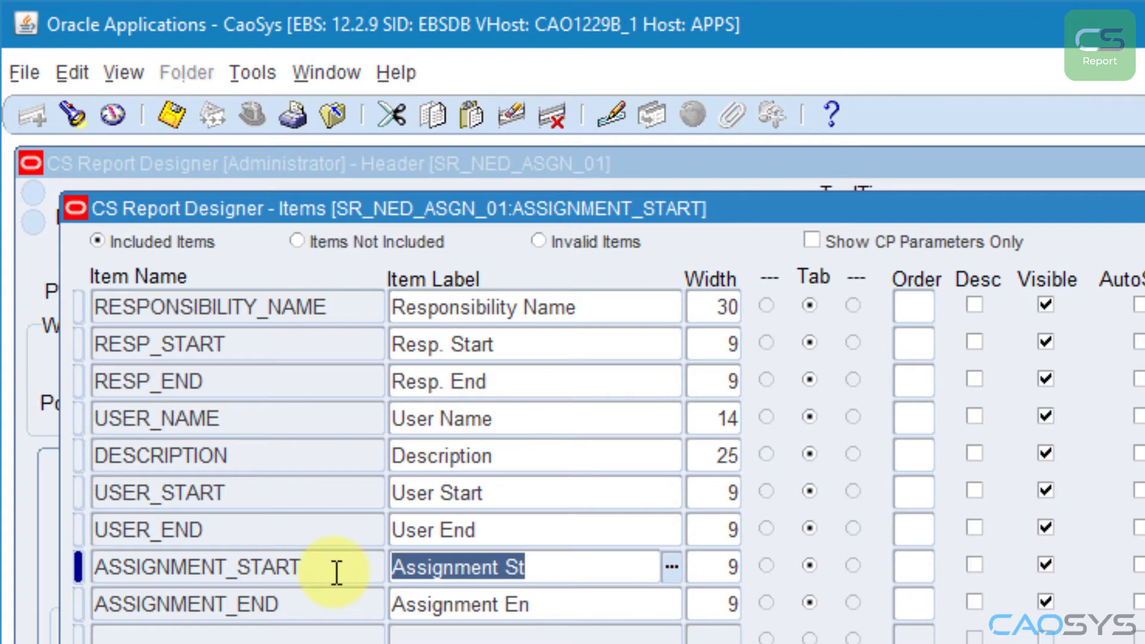
pyautogui.write('Asgn. Start')
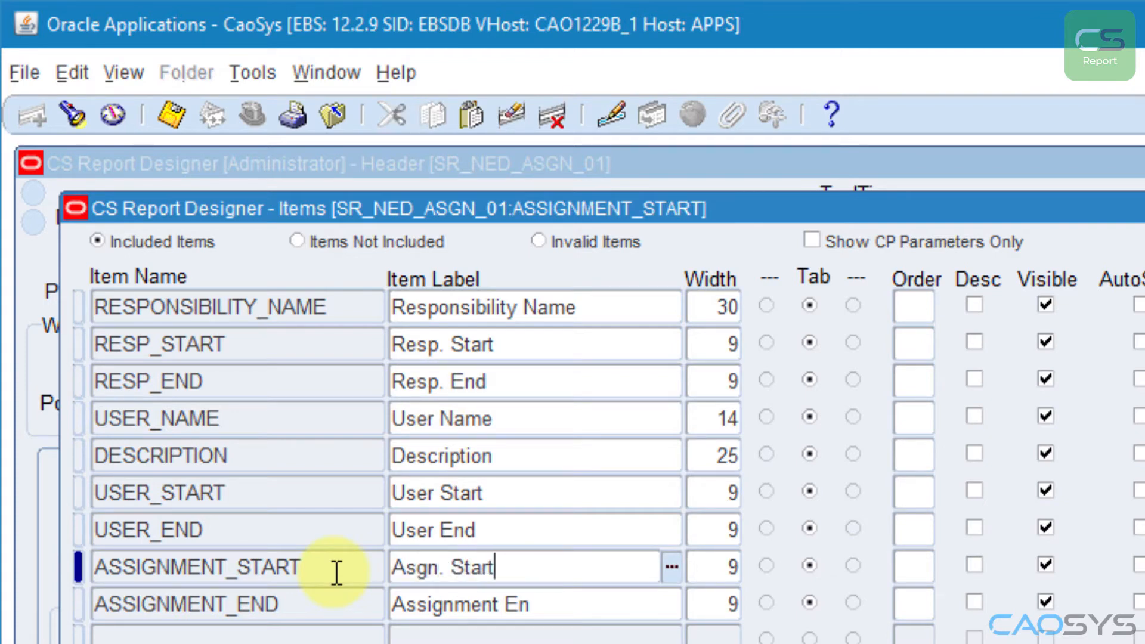
pyautogui.press('Down')
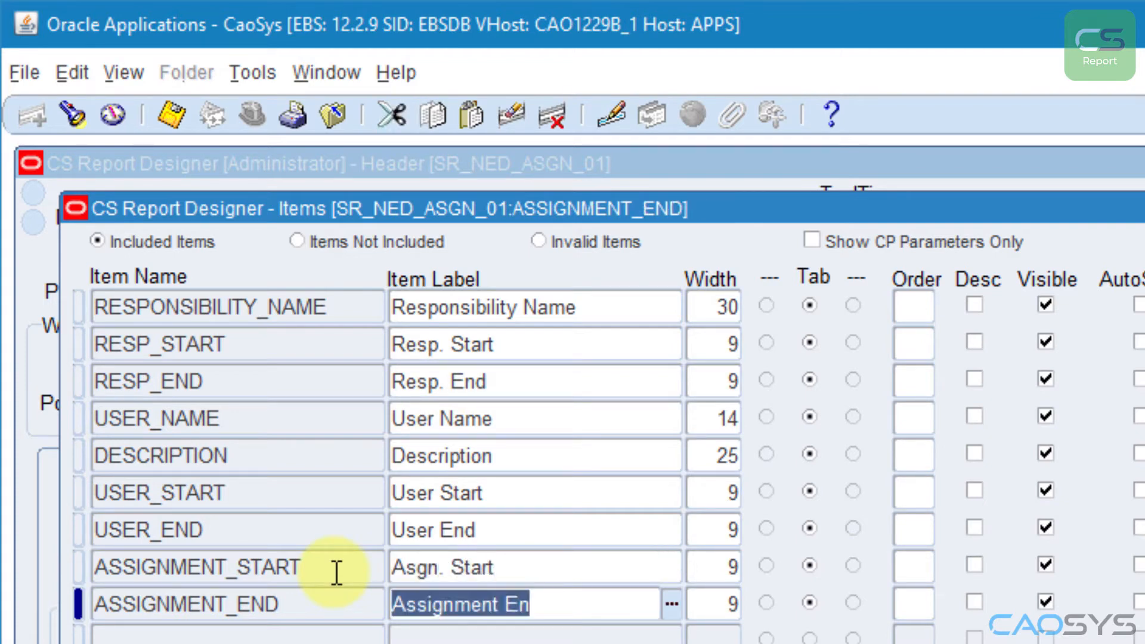
pyautogui.write('Asgn. End')
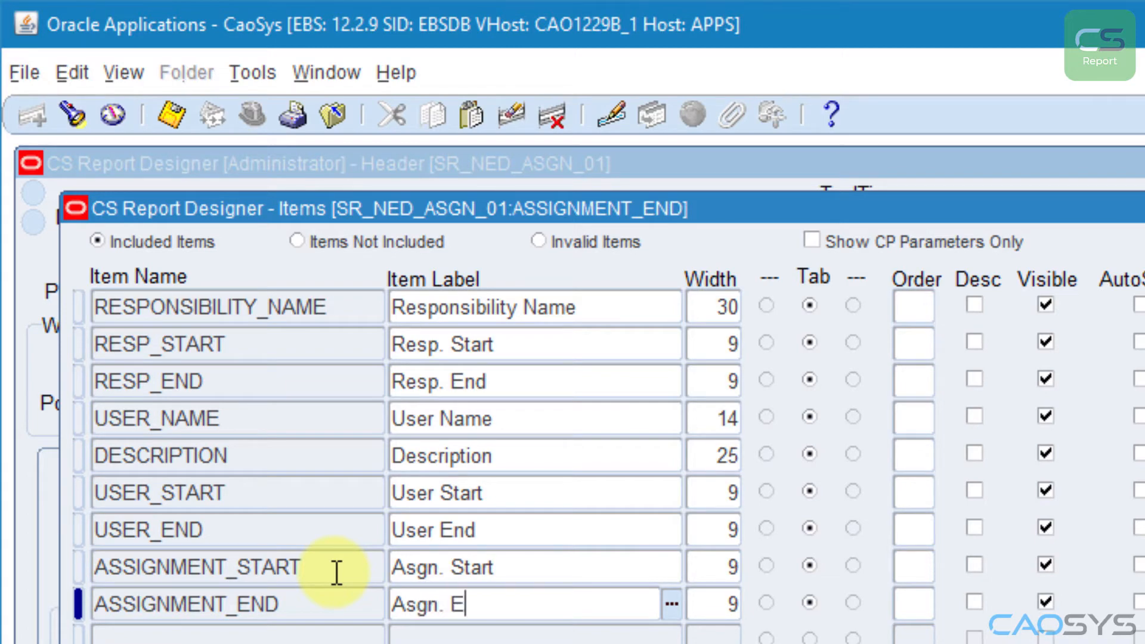
pyautogui.click(166, 102)
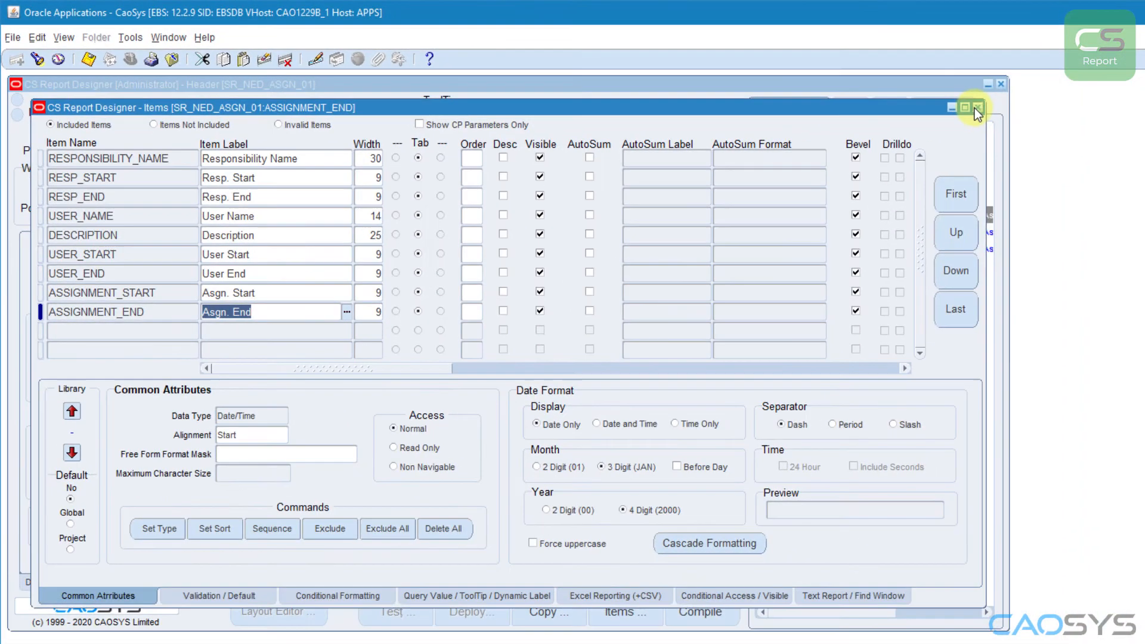
pyautogui.click(975, 109)
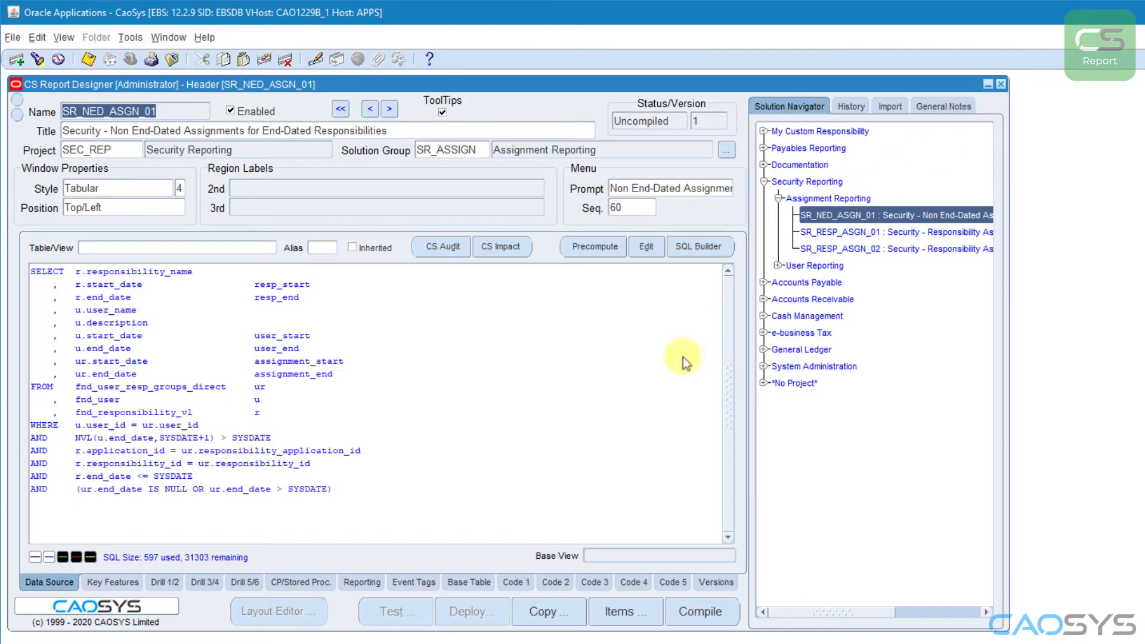
# Step: Compile and test-run the report with the unrestricted query accepted, look over the revised layout and close the results
pyautogui.click(390, 608)
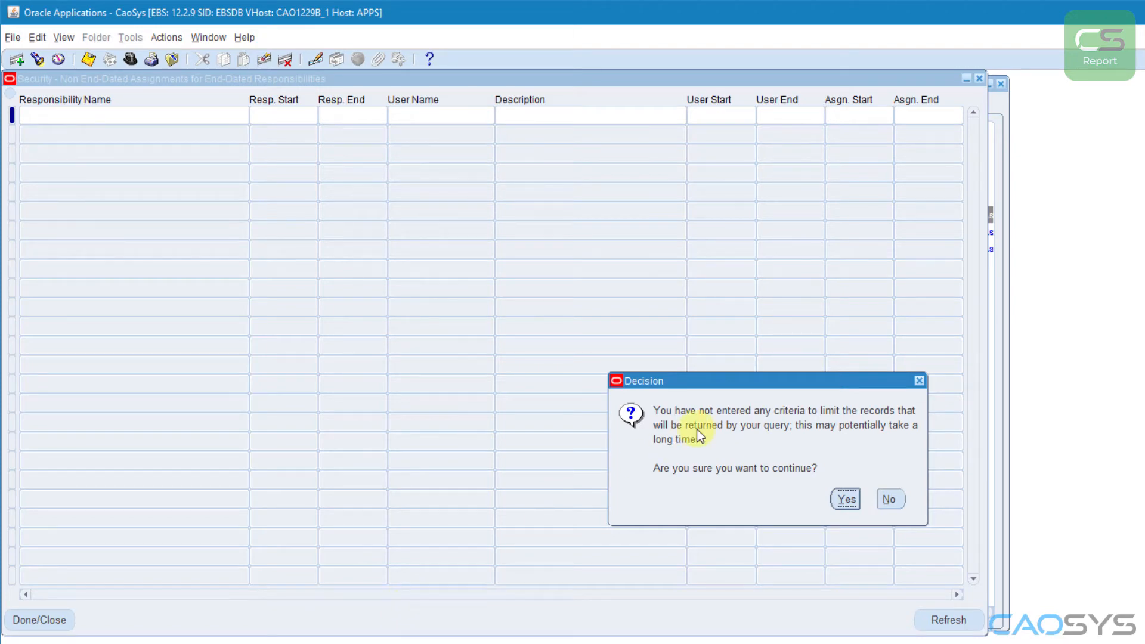
pyautogui.click(843, 501)
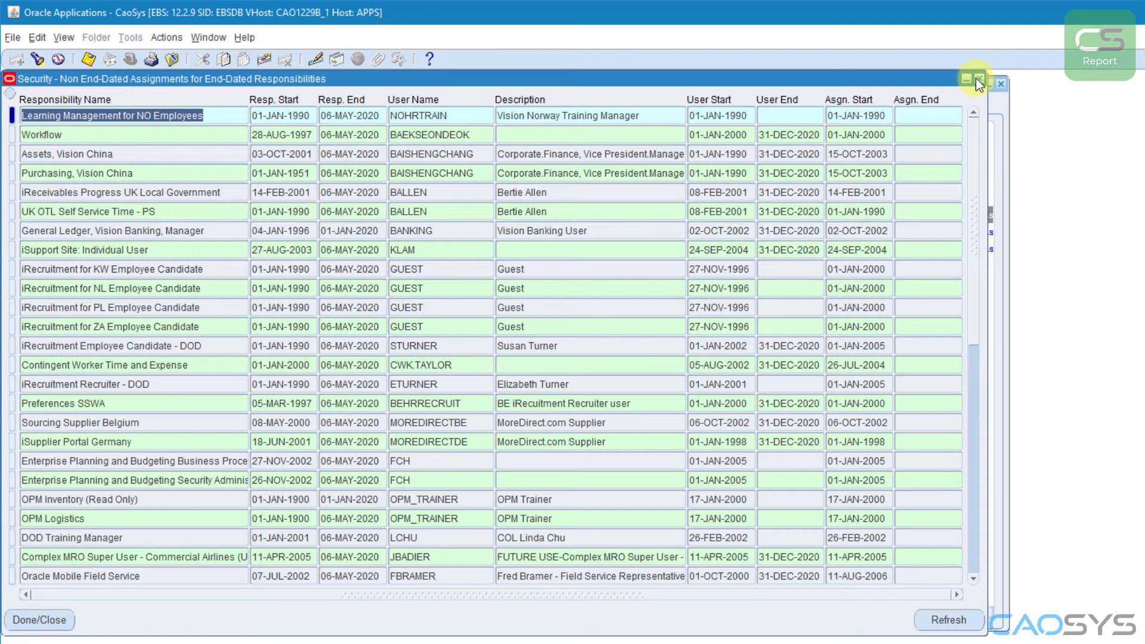
pyautogui.click(977, 78)
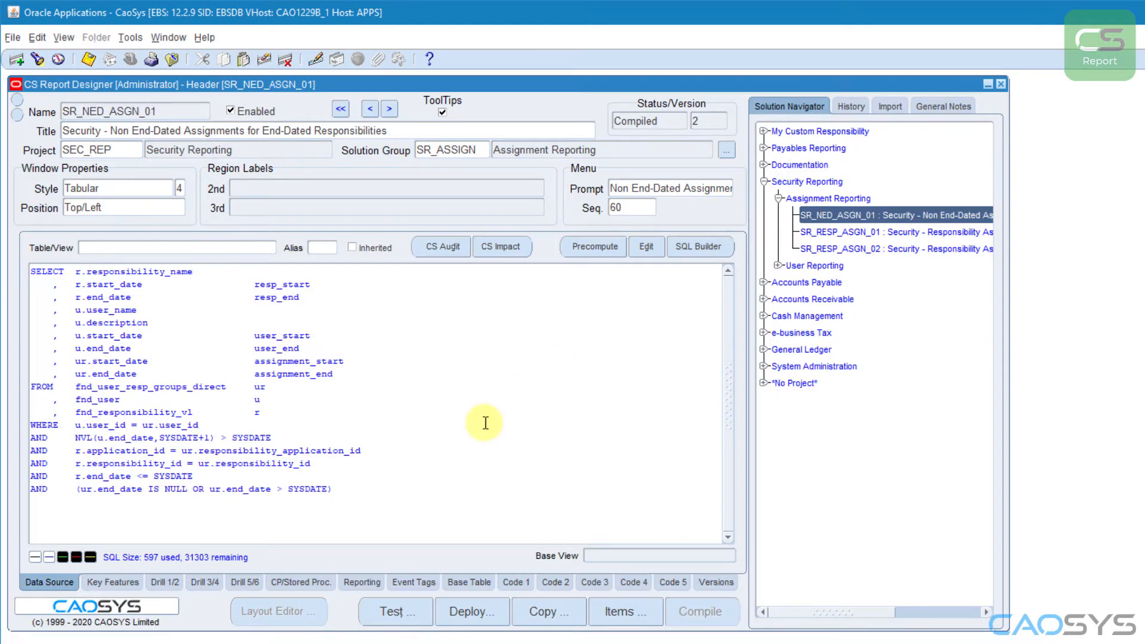
# Step: Examine the report's event tags, in particular the PRE_QUERY tag's event, its #OPEN_QUERY# condition and its ASK_QUESTION command
pyautogui.click(402, 581)
pyautogui.click(370, 236)
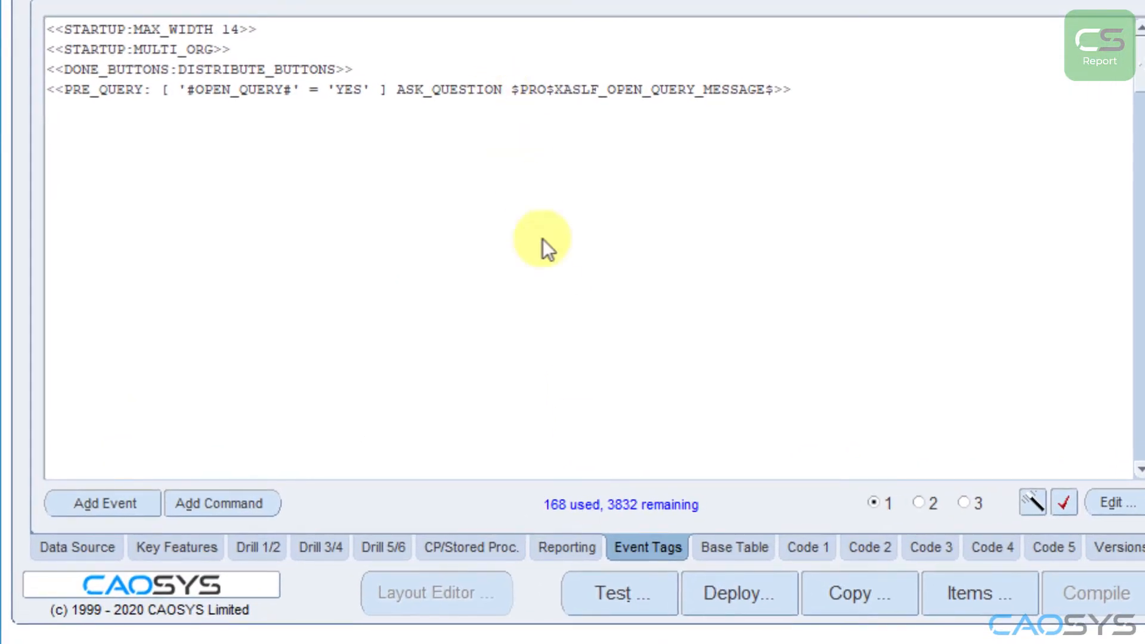
pyautogui.click(64, 90)
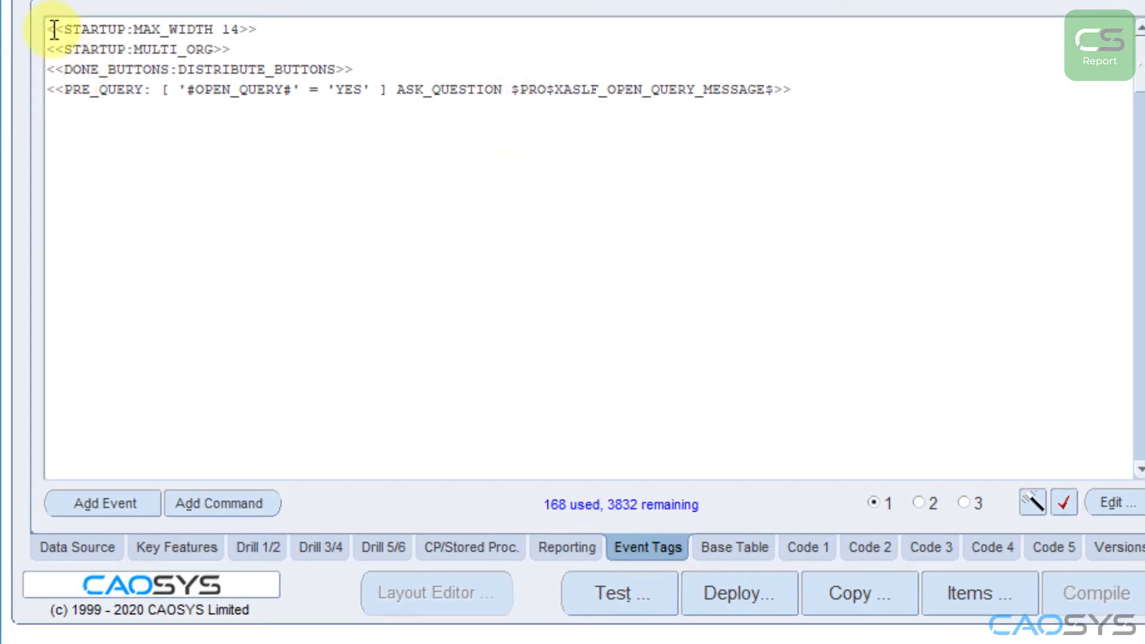
pyautogui.moveTo(54, 29); pyautogui.dragTo(455, 107)
pyautogui.click(55, 91)
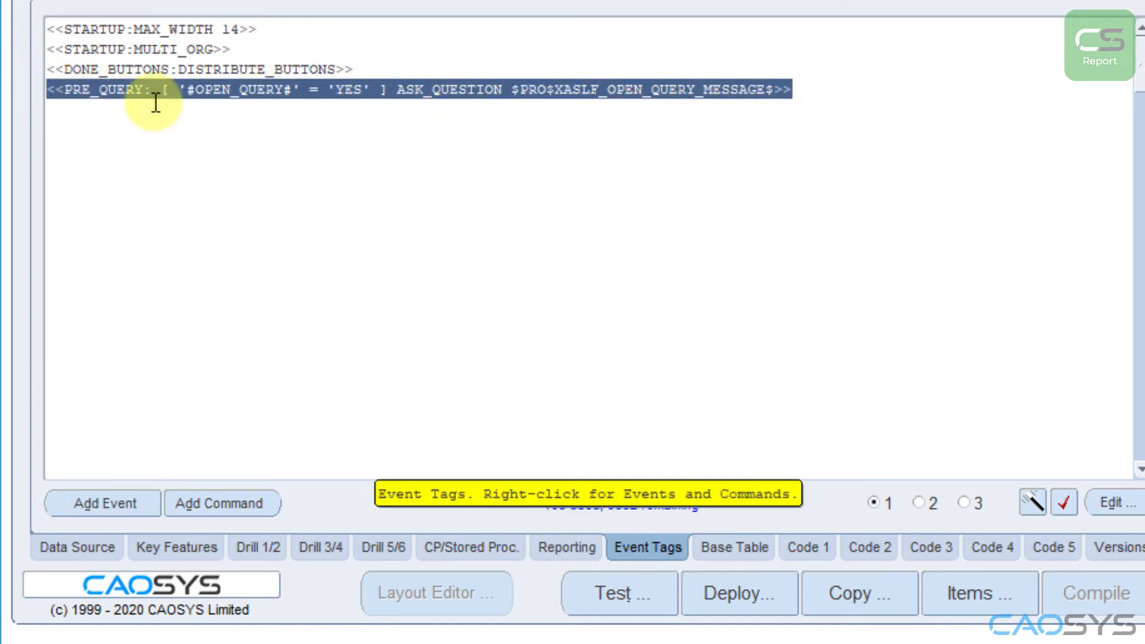
pyautogui.click(101, 92)
pyautogui.doubleClick(69, 90)
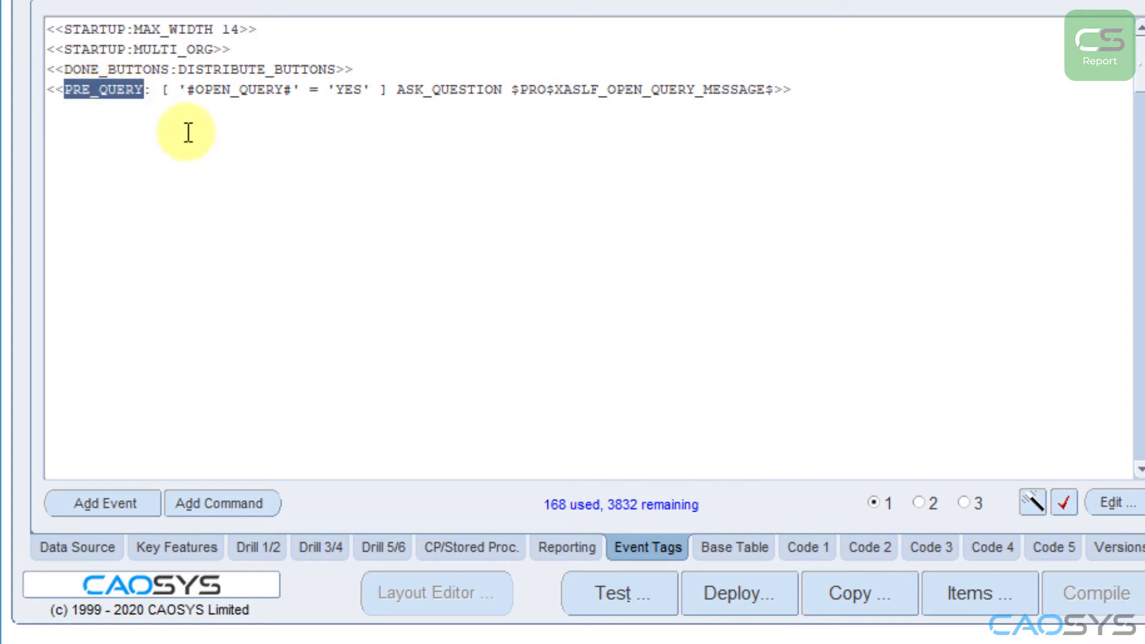
pyautogui.moveTo(187, 90); pyautogui.dragTo(293, 89)
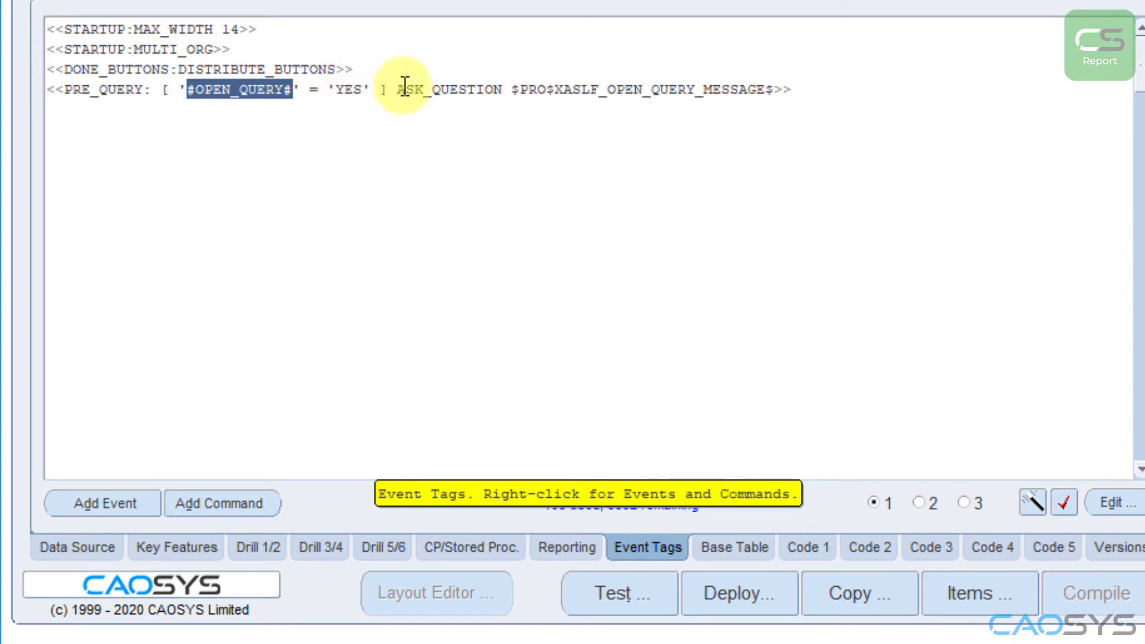
pyautogui.moveTo(397, 89); pyautogui.dragTo(774, 91)
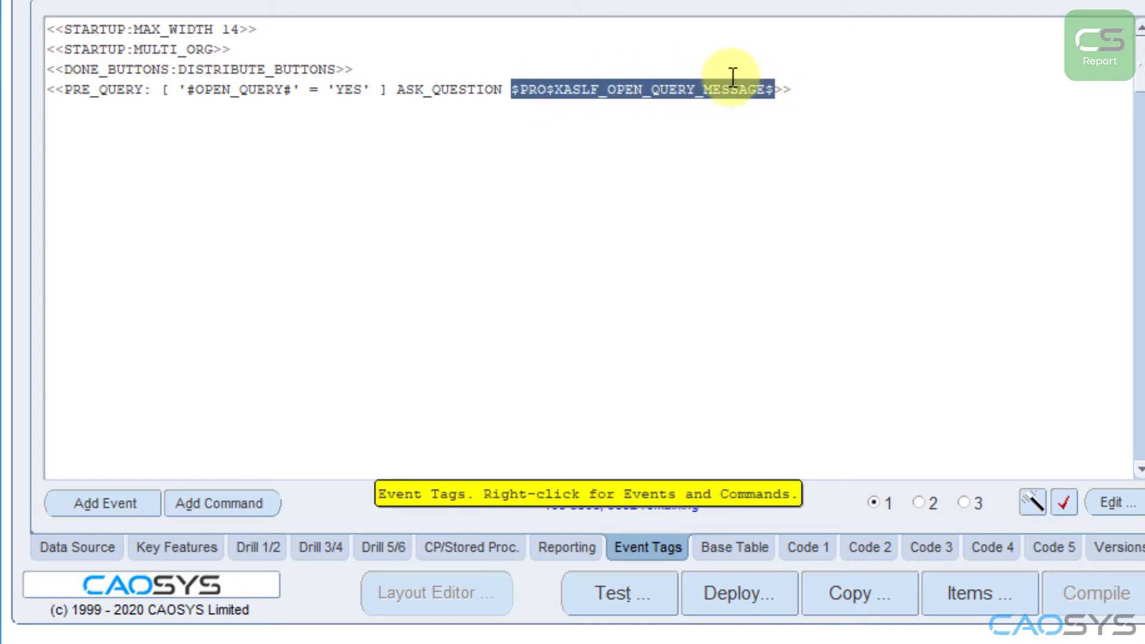
pyautogui.click(733, 76)
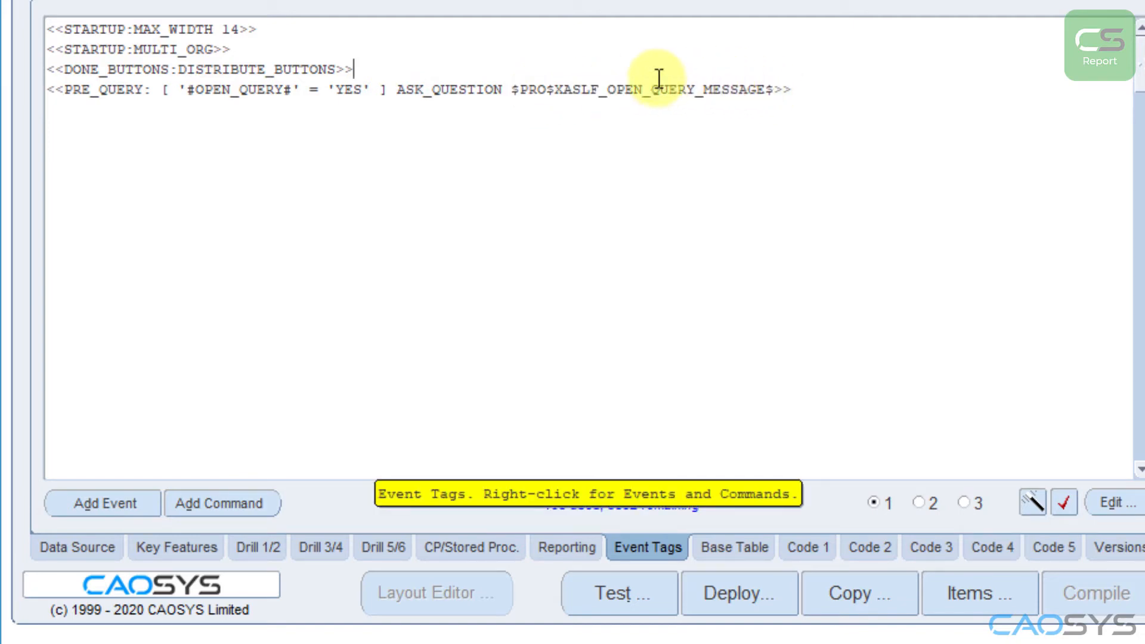
# Step: Disable the PRE_QUERY event tag by renaming it XPRE_QUERY, and test-run the recompiled report
pyautogui.click(67, 93)
pyautogui.write('X')
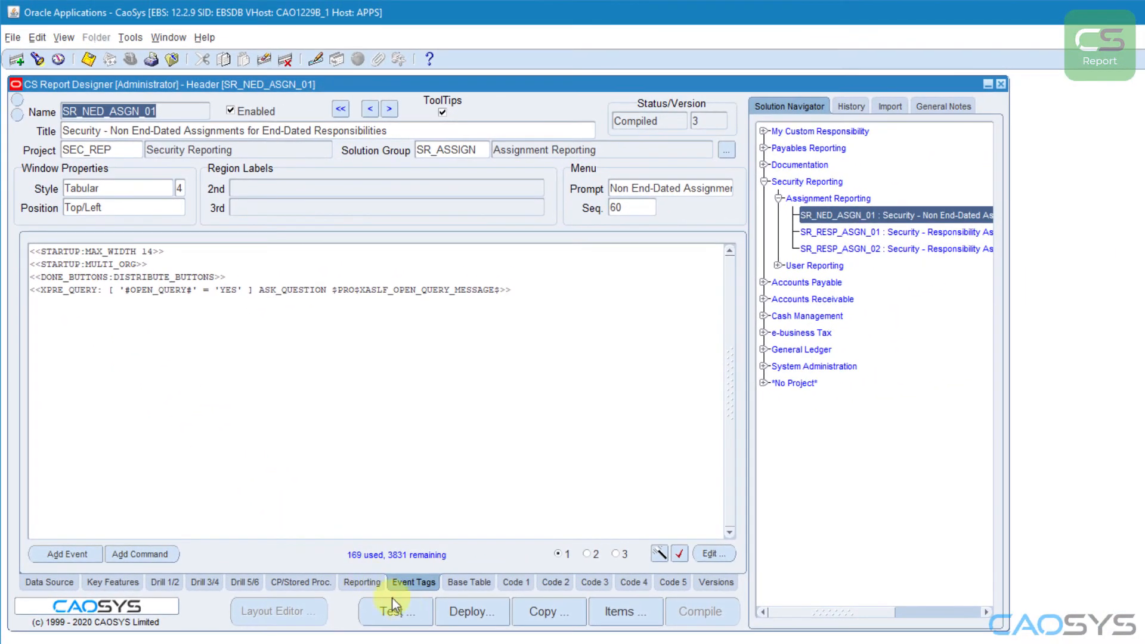
pyautogui.click(394, 606)
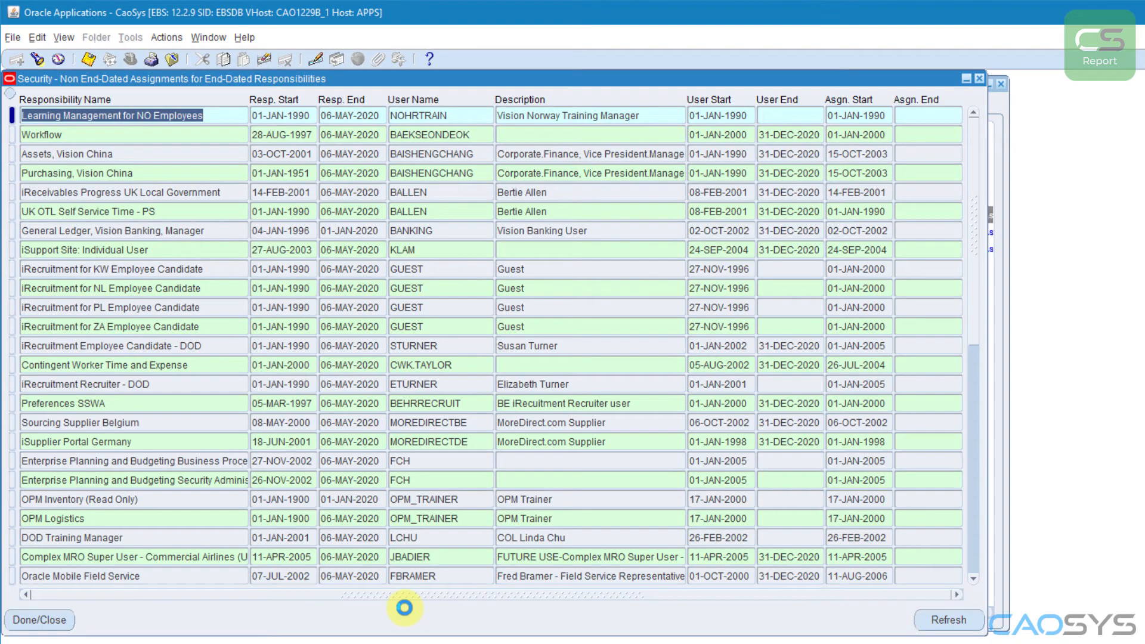
pyautogui.click(978, 78)
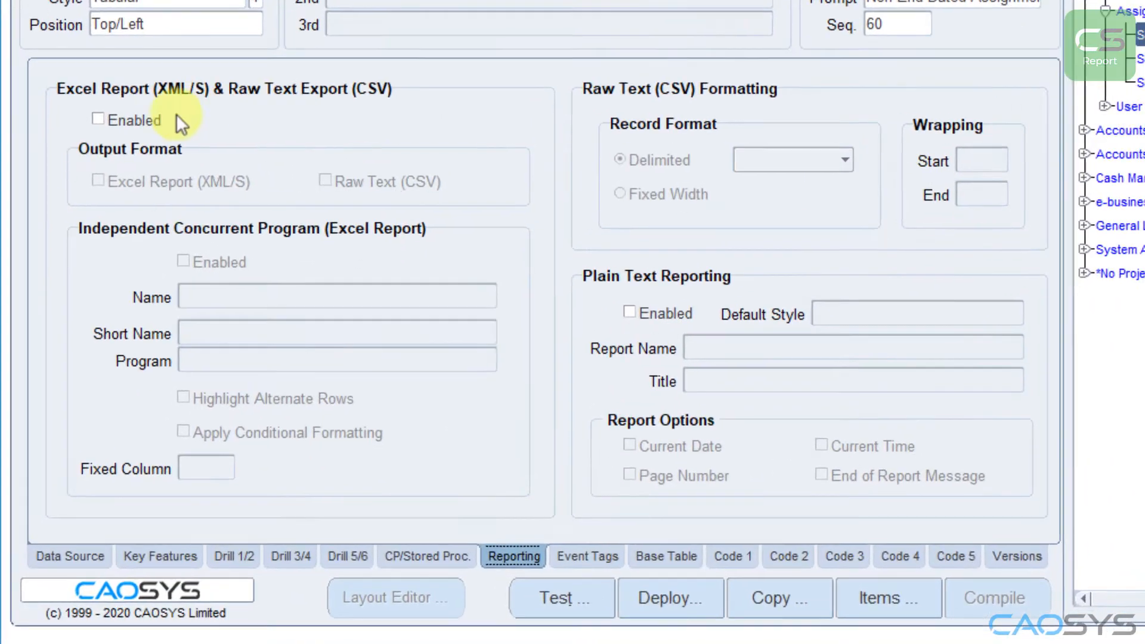
# Step: Enable Excel reporting and an independent concurrent program named "Non End-Dated Assignments for End-Dated Responsibilities", without the "Security - " prefix
pyautogui.click(89, 277)
pyautogui.click(136, 77)
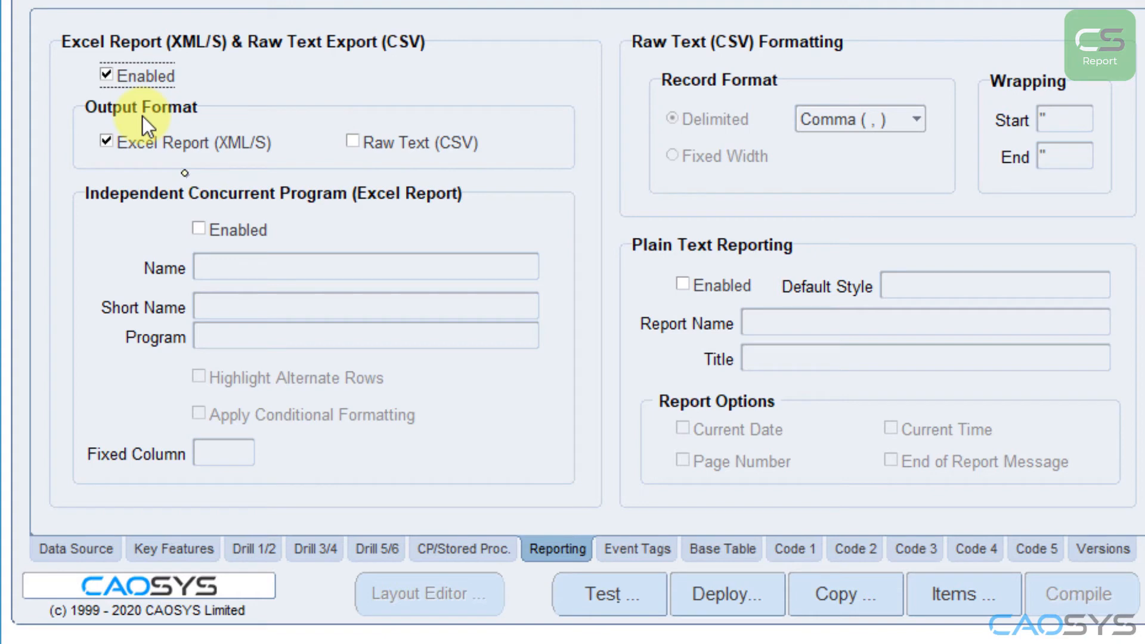
pyautogui.click(199, 228)
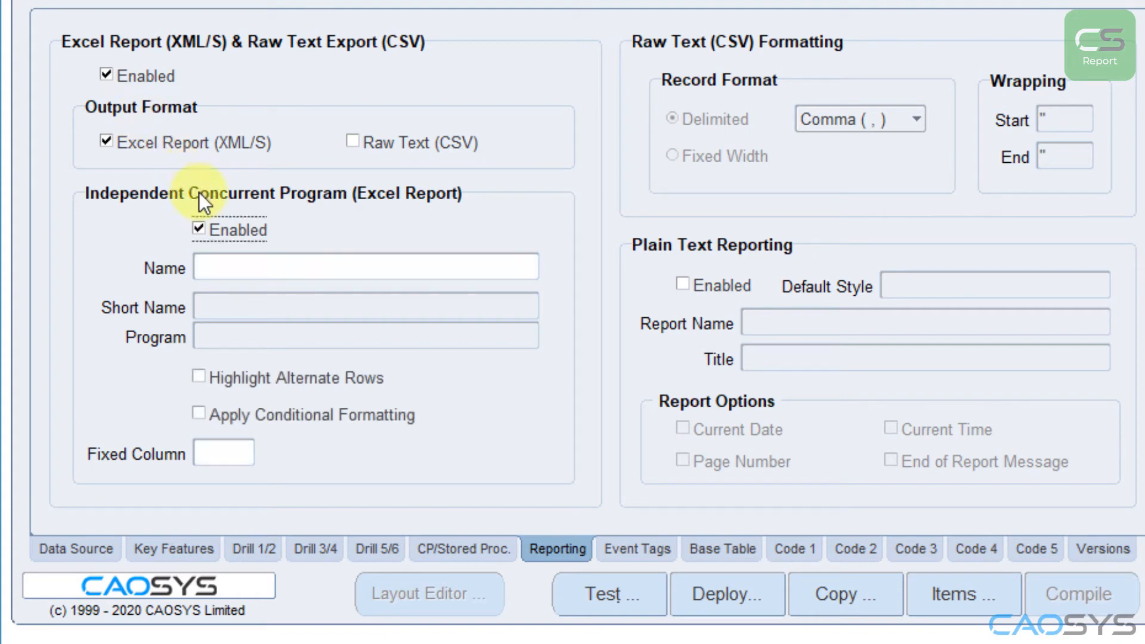
pyautogui.click(213, 264)
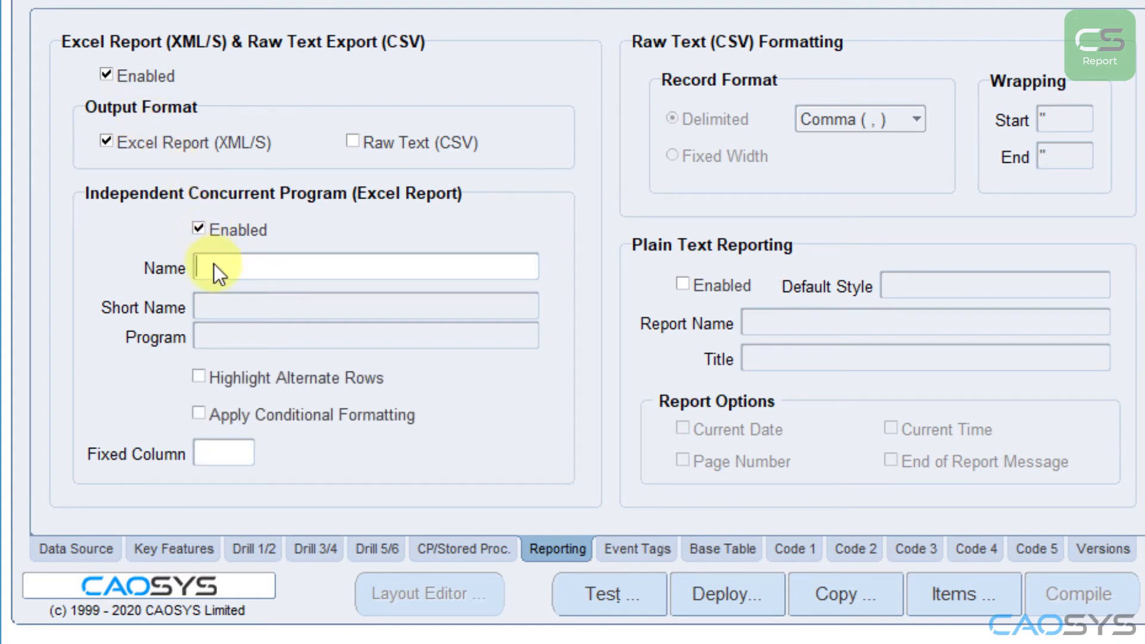
pyautogui.click(271, 269)
pyautogui.hotkey('shift', 'Home')
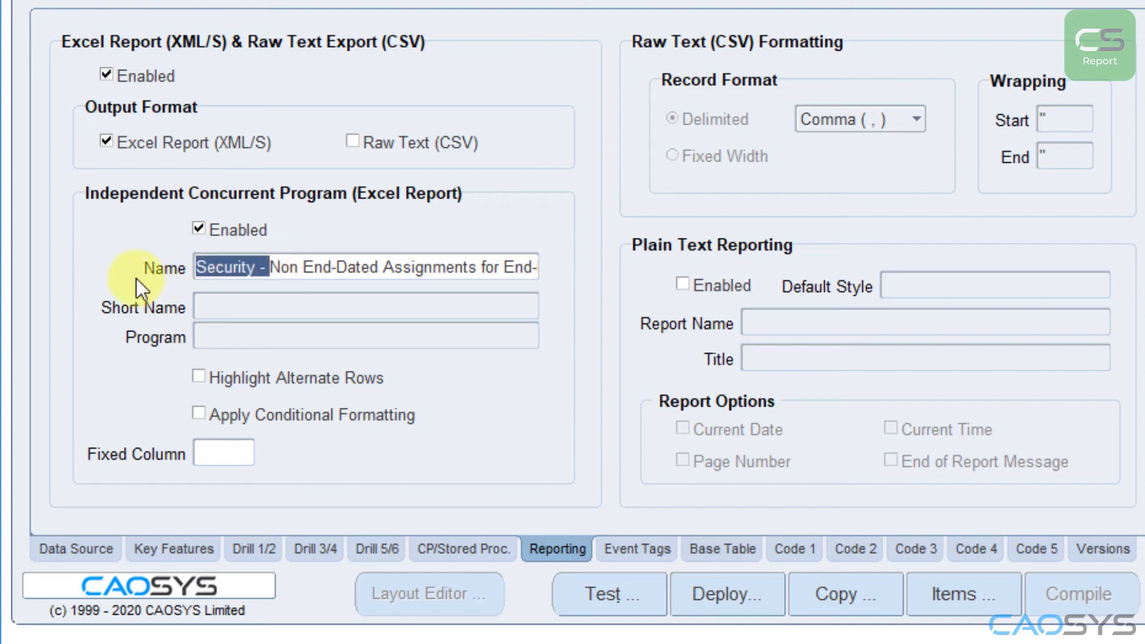
pyautogui.press('Delete')
# Step: Turn on Highlight Alternate Rows and Apply Conditional Formatting for the concurrent program, and compile the report
pyautogui.click(200, 377)
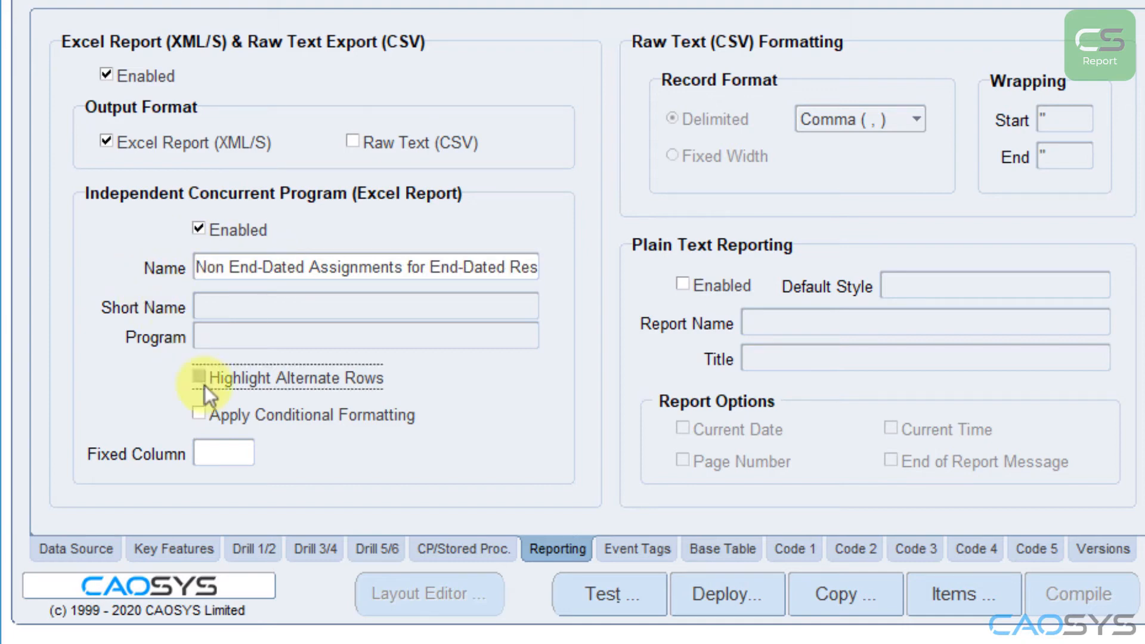
pyautogui.click(208, 417)
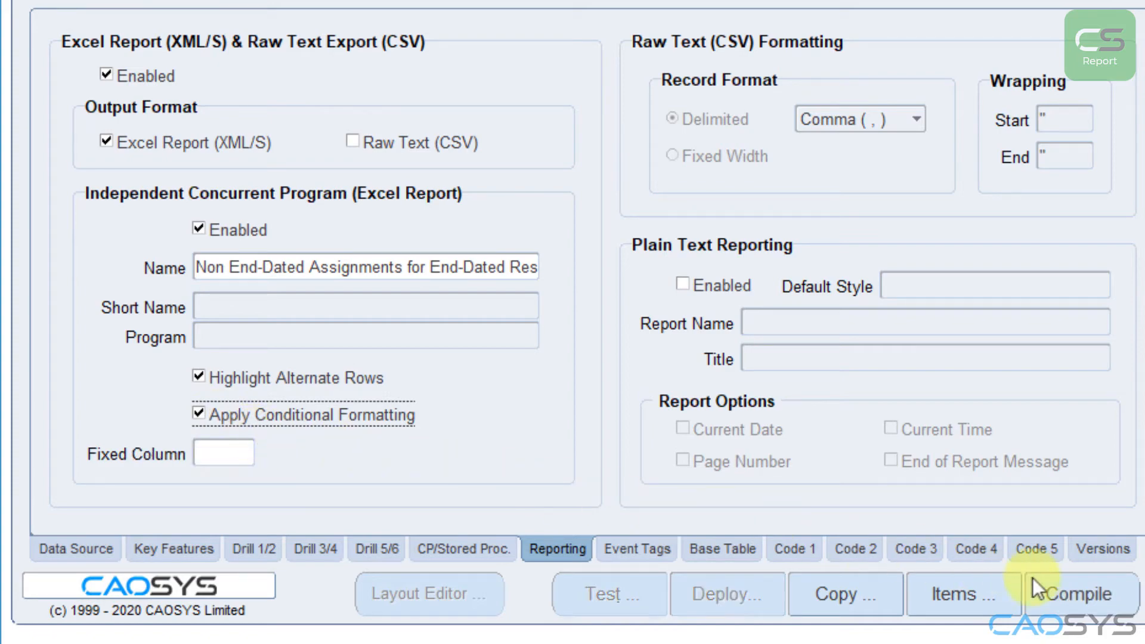
pyautogui.click(1038, 588)
pyautogui.click(1144, 328)
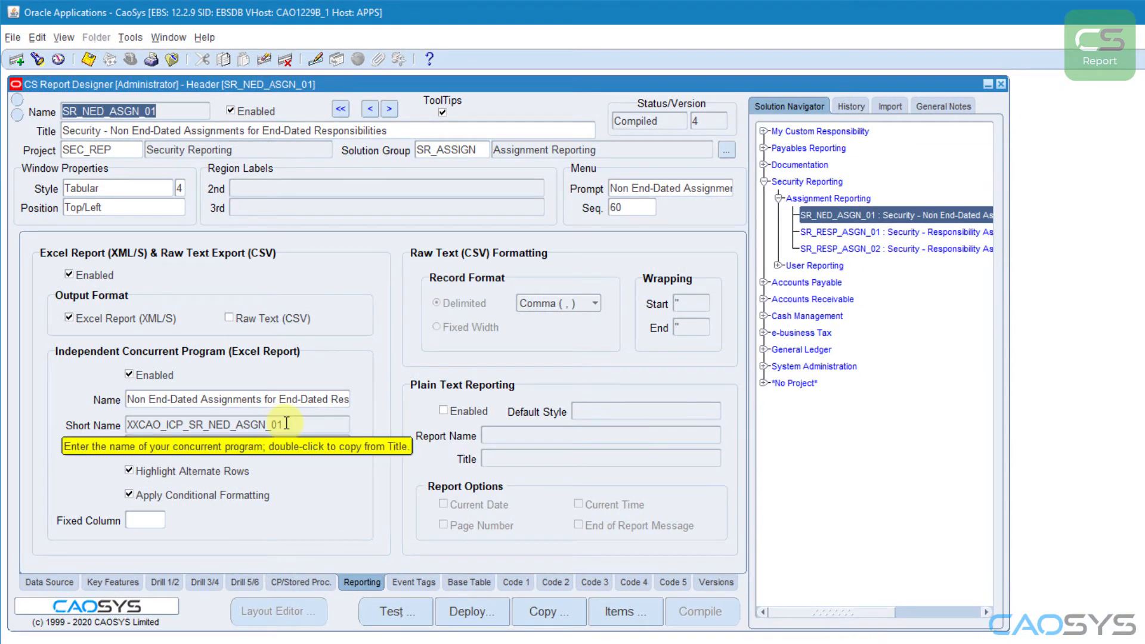
# Step: Open the report's deployment, search the responsibilities for "SYS" and select System Administrator
pyautogui.click(468, 611)
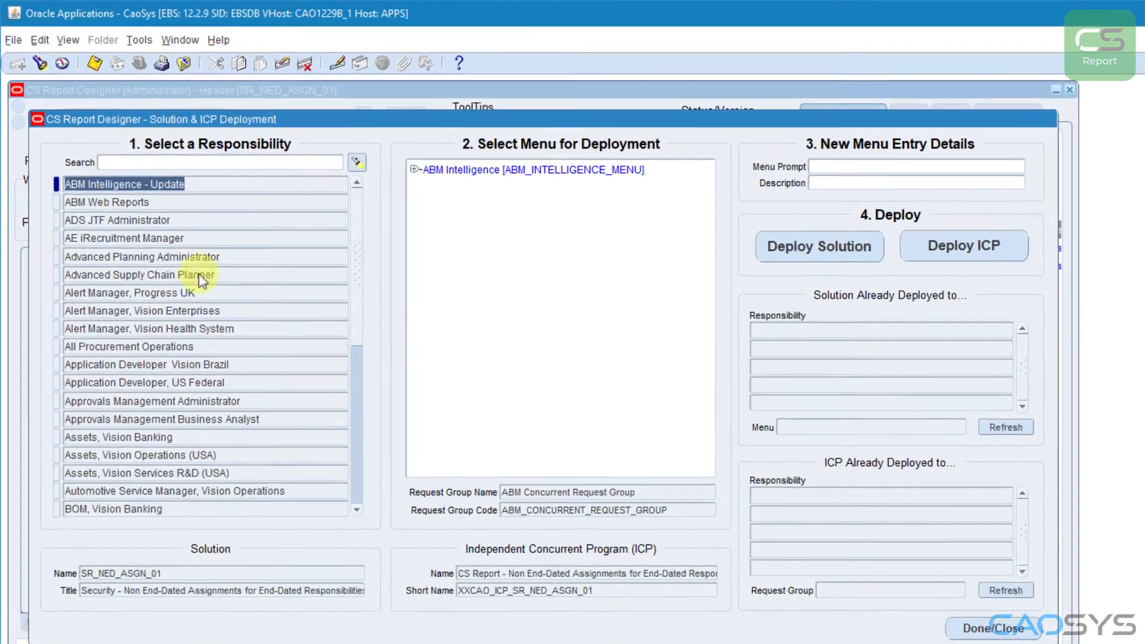
pyautogui.write('SYS')
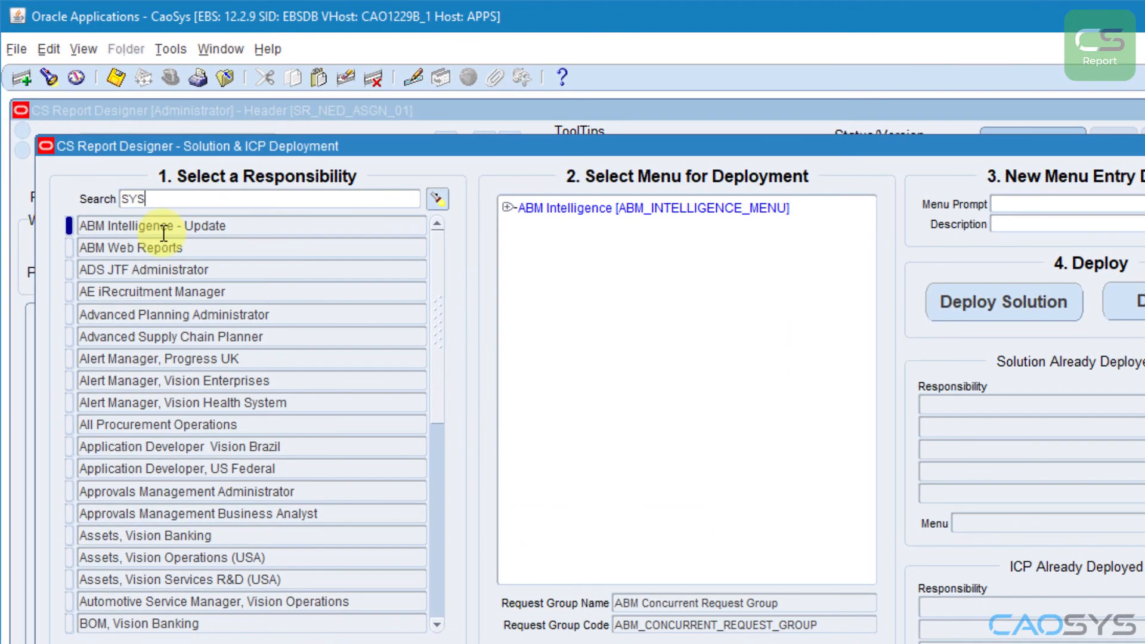
pyautogui.click(432, 195)
pyautogui.click(227, 491)
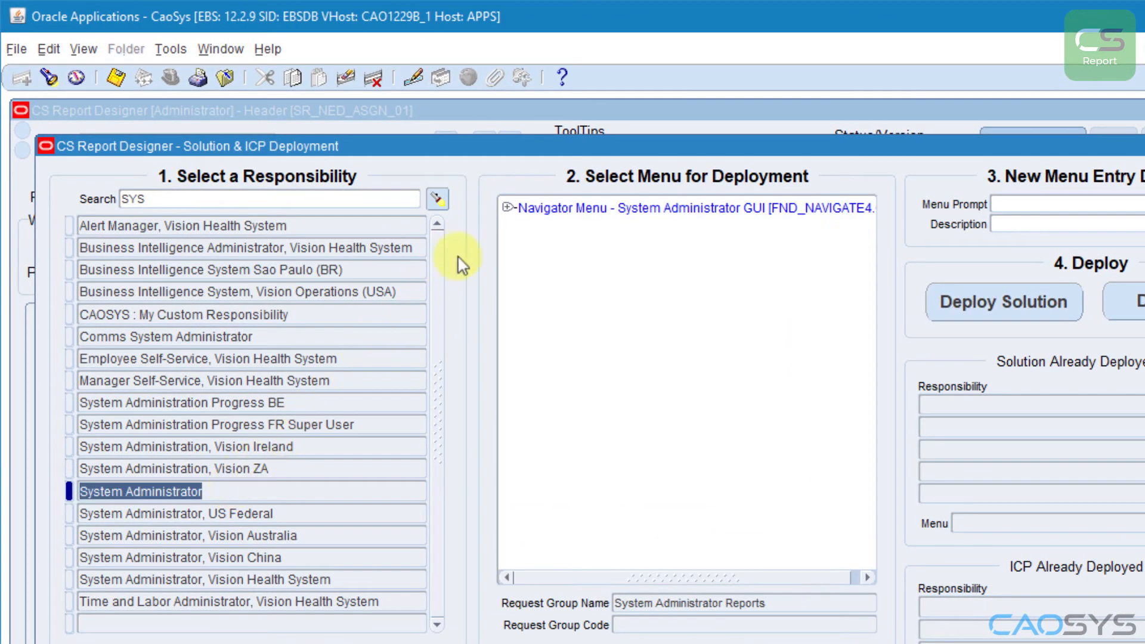
# Step: Select the User menu under Security as the deployment menu and use "Non End-Dated Assignments for End-Dated Responsibilities" as the menu prompt
pyautogui.click(507, 208)
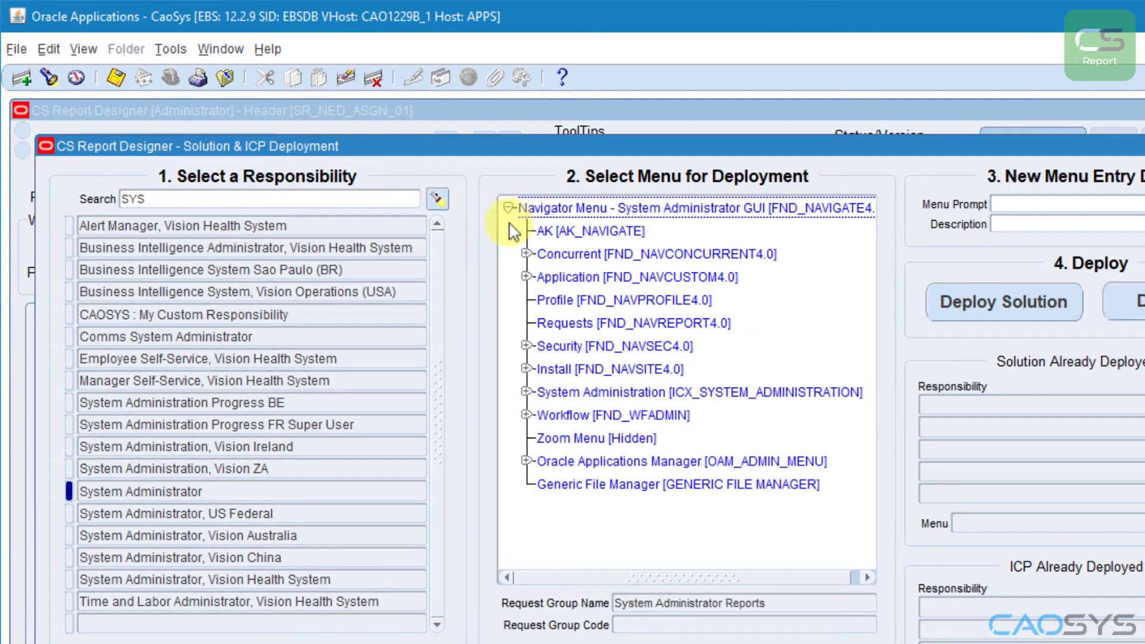
pyautogui.click(525, 346)
pyautogui.click(573, 439)
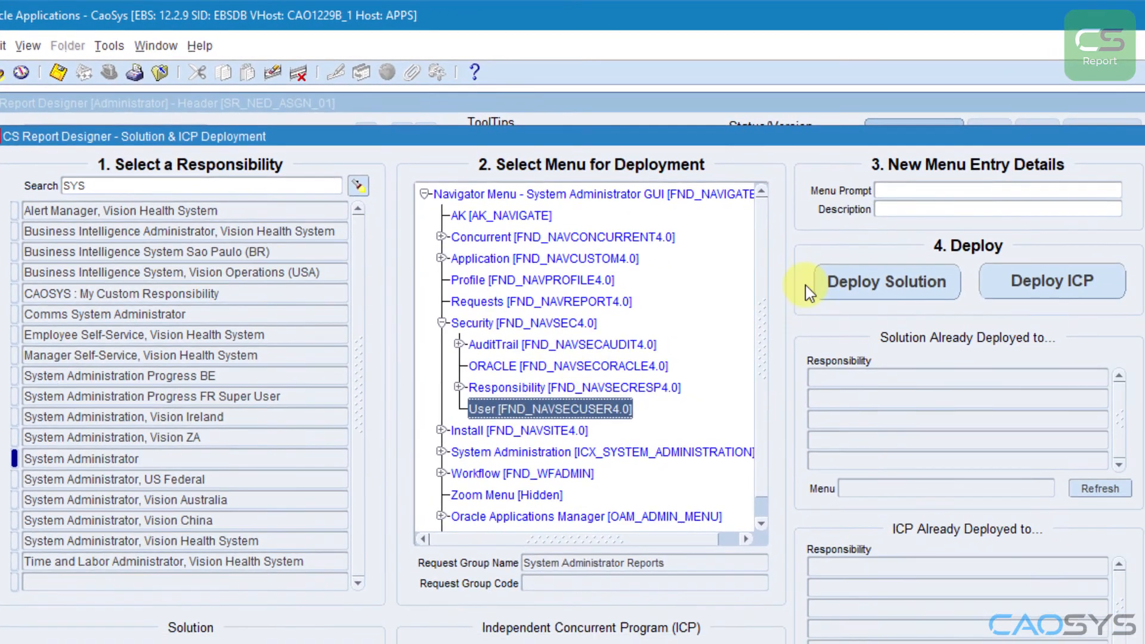
pyautogui.click(882, 188)
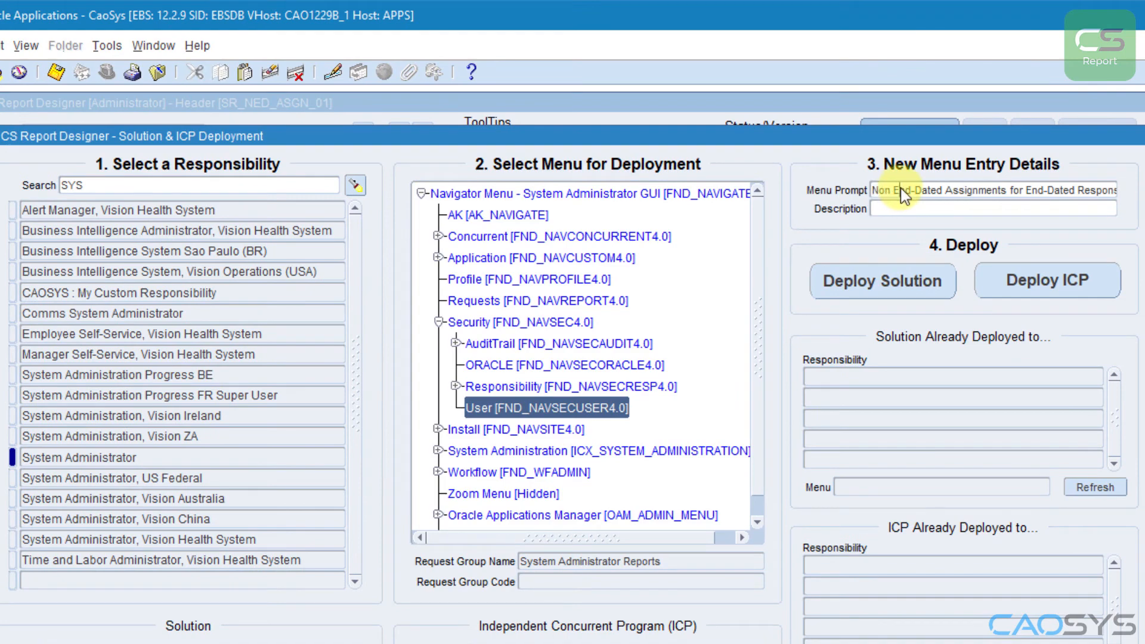
# Step: Deploy both the solution and its independent concurrent program to the System Administrator responsibility, and close the deployment window
pyautogui.click(889, 285)
pyautogui.press('Return')
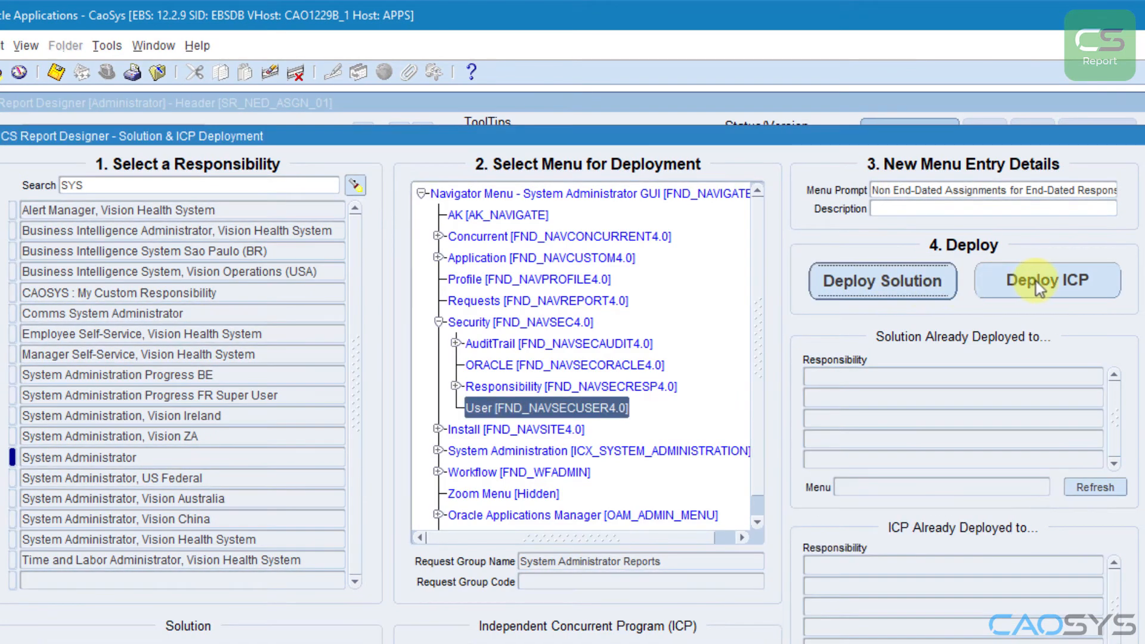
pyautogui.click(1044, 287)
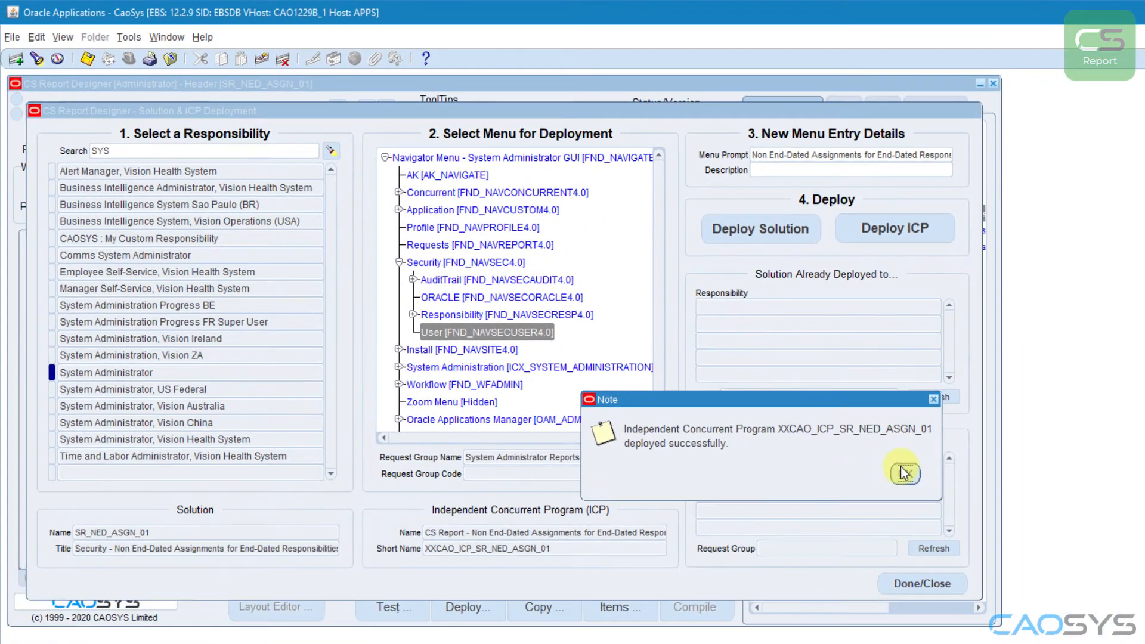
pyautogui.click(1026, 549)
pyautogui.click(901, 582)
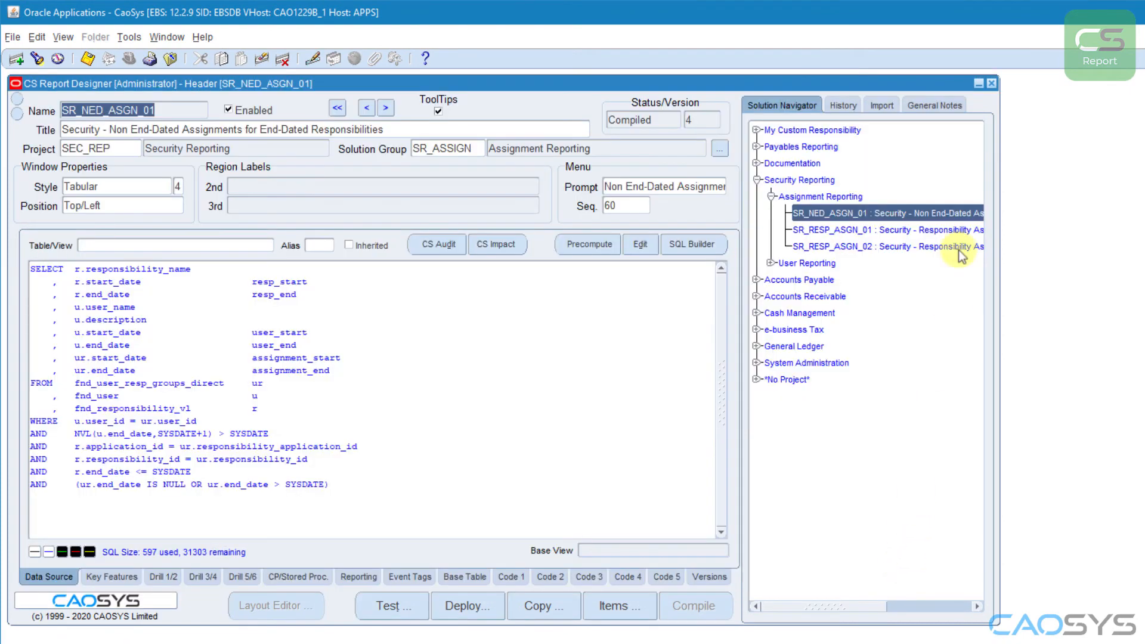
# Step: Close the report designer and switch to the System Administrator responsibility
pyautogui.click(991, 83)
pyautogui.click(129, 58)
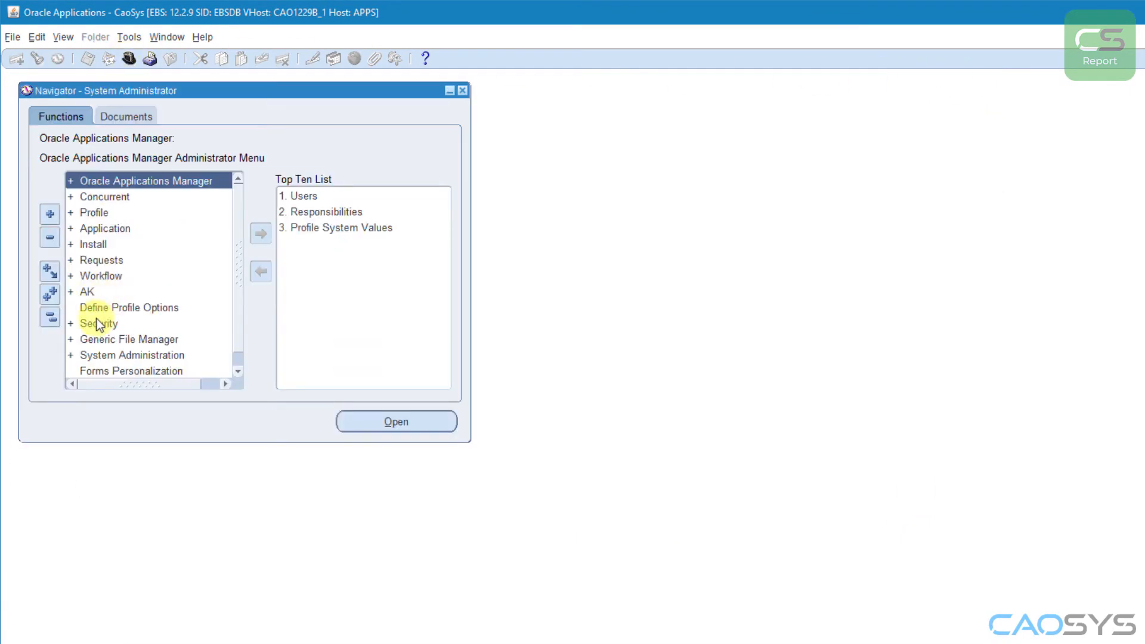
pyautogui.doubleClick(97, 319)
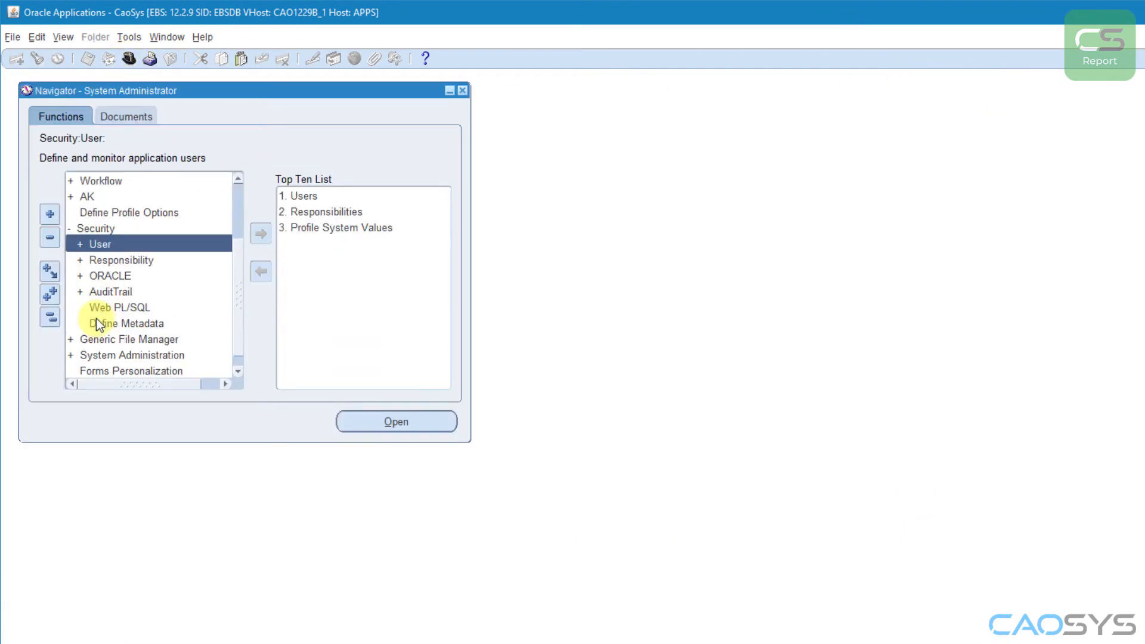
# Step: Expand the User menu under Security, enlarge the navigator, run the deployed Non End-Dated Assignments report and move its window aside
pyautogui.doubleClick(85, 241)
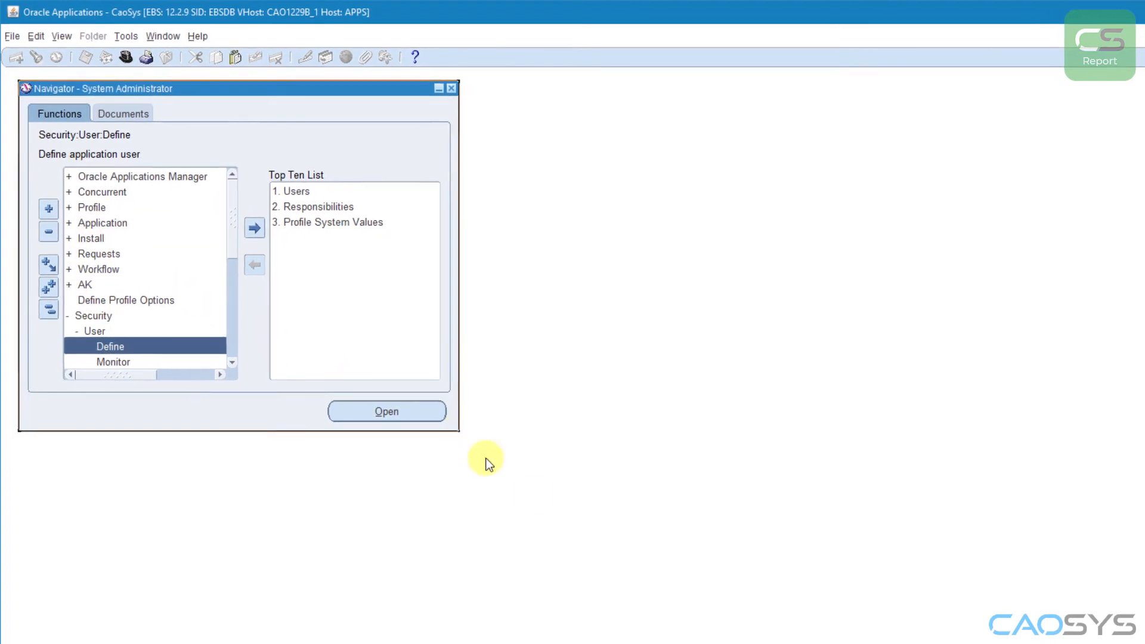
pyautogui.moveTo(459, 431); pyautogui.dragTo(759, 628)
pyautogui.click(151, 462)
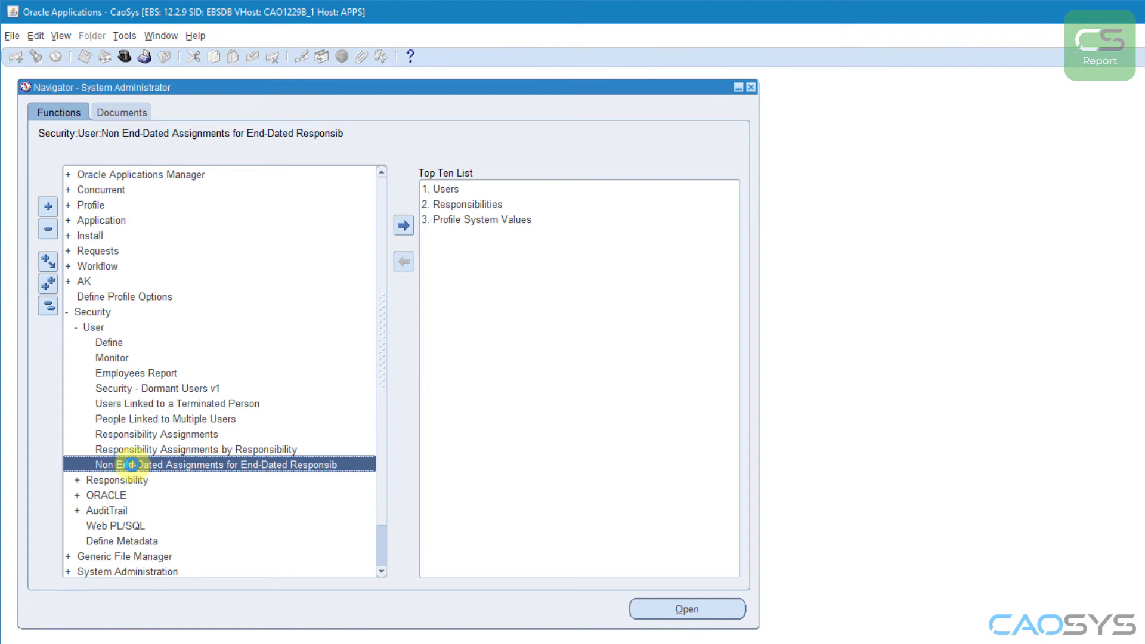
pyautogui.doubleClick(132, 465)
pyautogui.moveTo(406, 80); pyautogui.dragTo(841, 248)
# Step: Open Requests under the Concurrent menu and start a new single request
pyautogui.click(292, 192)
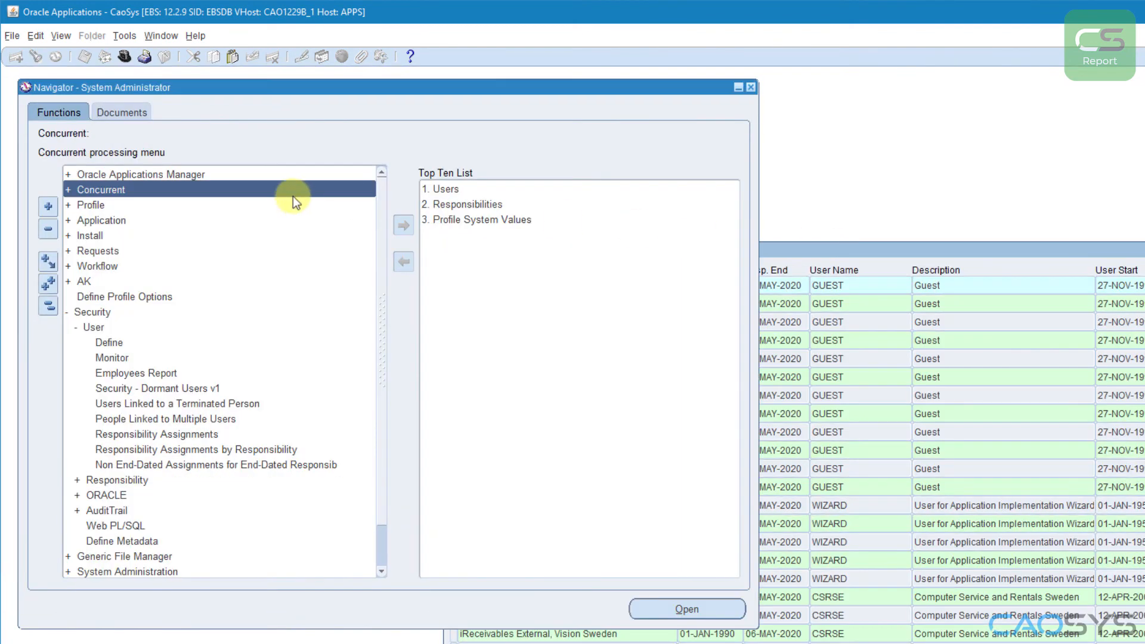
pyautogui.doubleClick(202, 188)
pyautogui.doubleClick(122, 206)
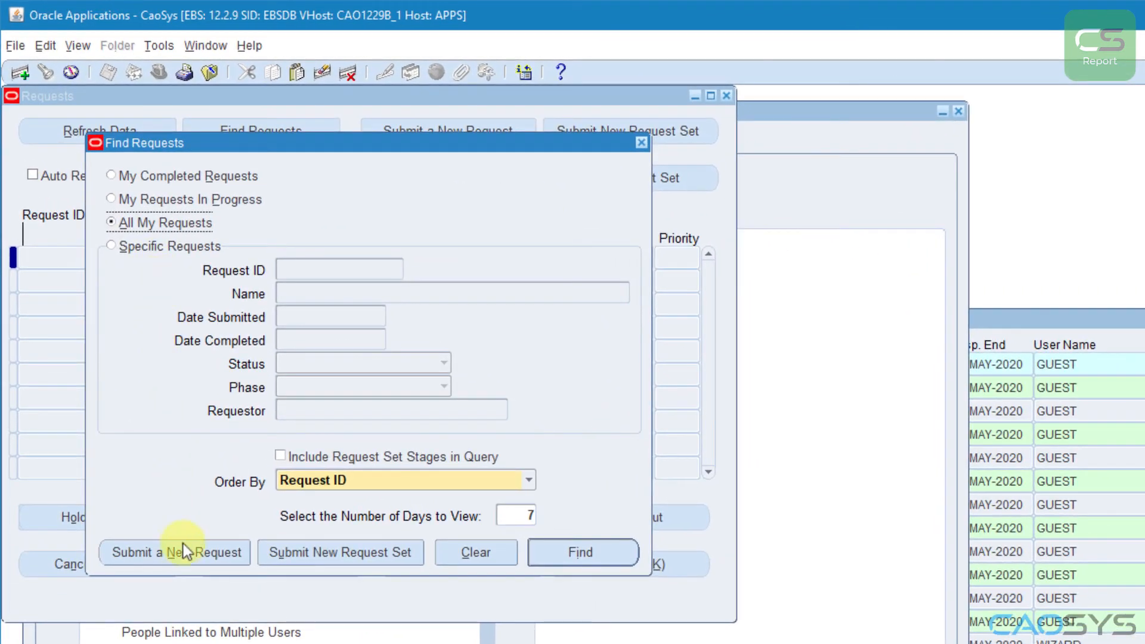
pyautogui.click(184, 549)
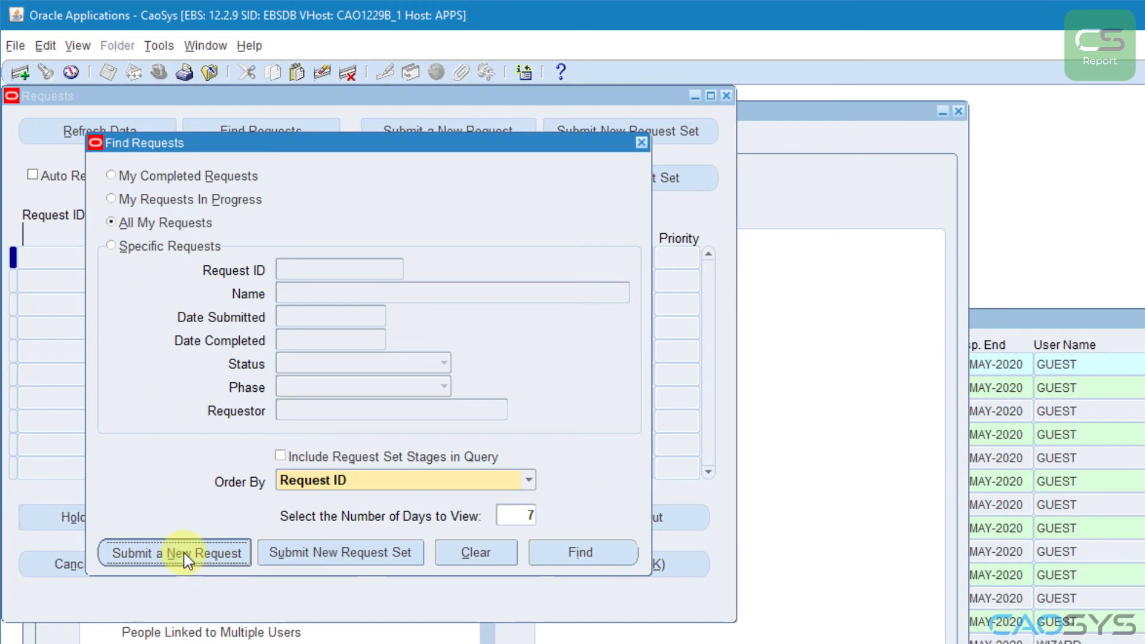
# Step: Search the request names for "cs", select "CS Report - Non End-Dated Assignments for End-Dated Responsibilities" and submit the request
pyautogui.write('c')
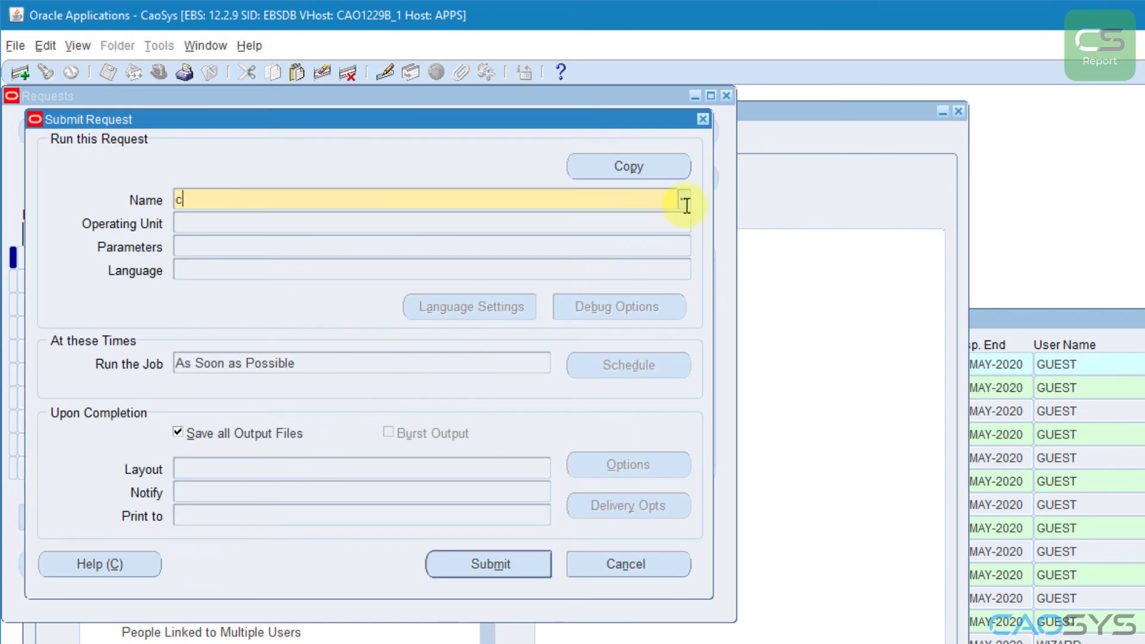
pyautogui.write('s')
pyautogui.click(685, 205)
pyautogui.click(306, 367)
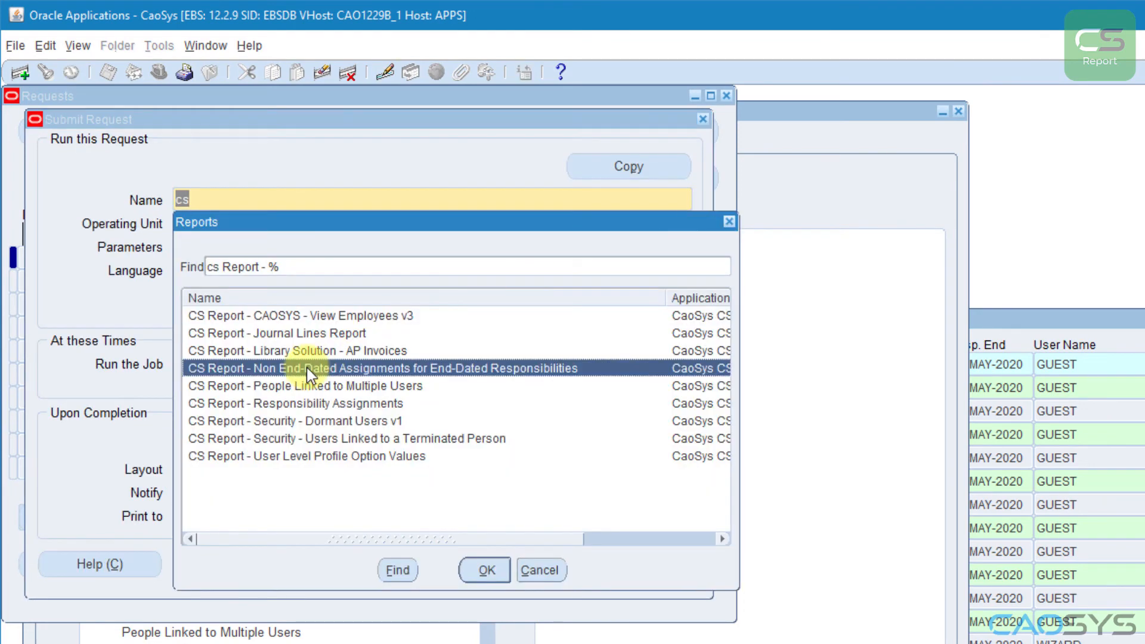
pyautogui.click(485, 571)
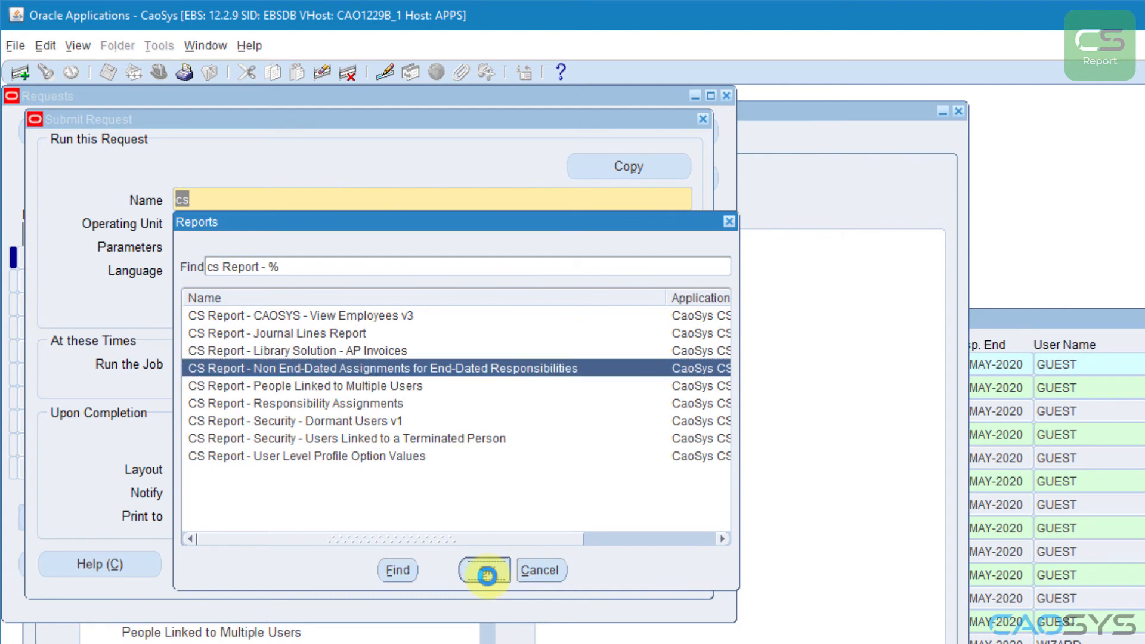
pyautogui.click(489, 573)
pyautogui.click(991, 600)
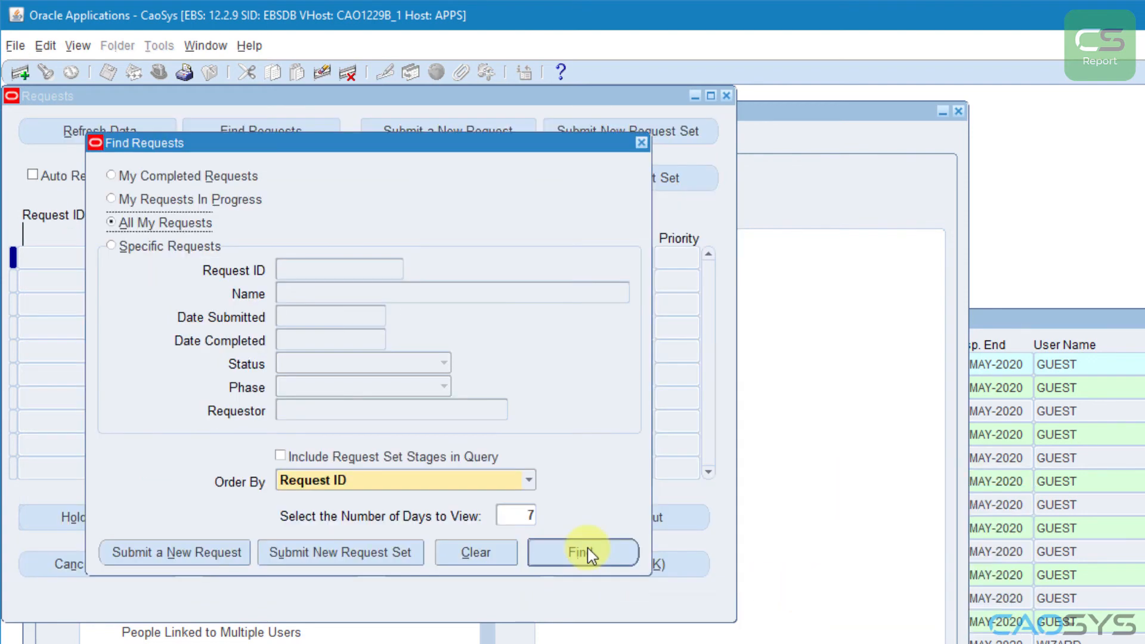
# Step: List all own requests, refresh the request data and open the output of the Non End-Dated Assignments request
pyautogui.click(584, 622)
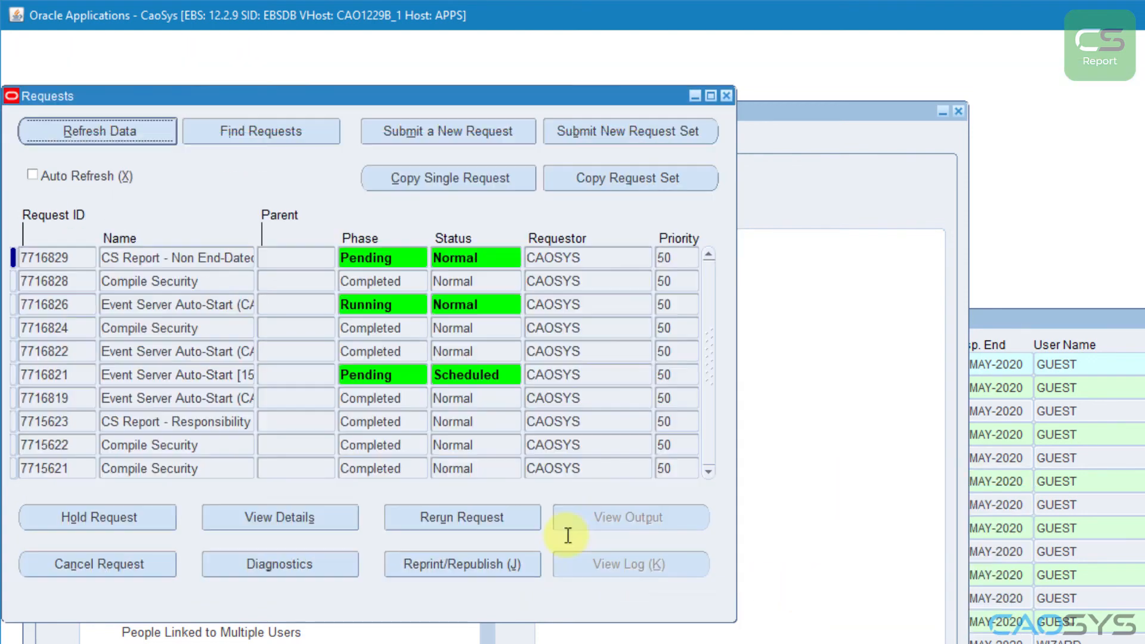
pyautogui.click(98, 134)
pyautogui.click(97, 134)
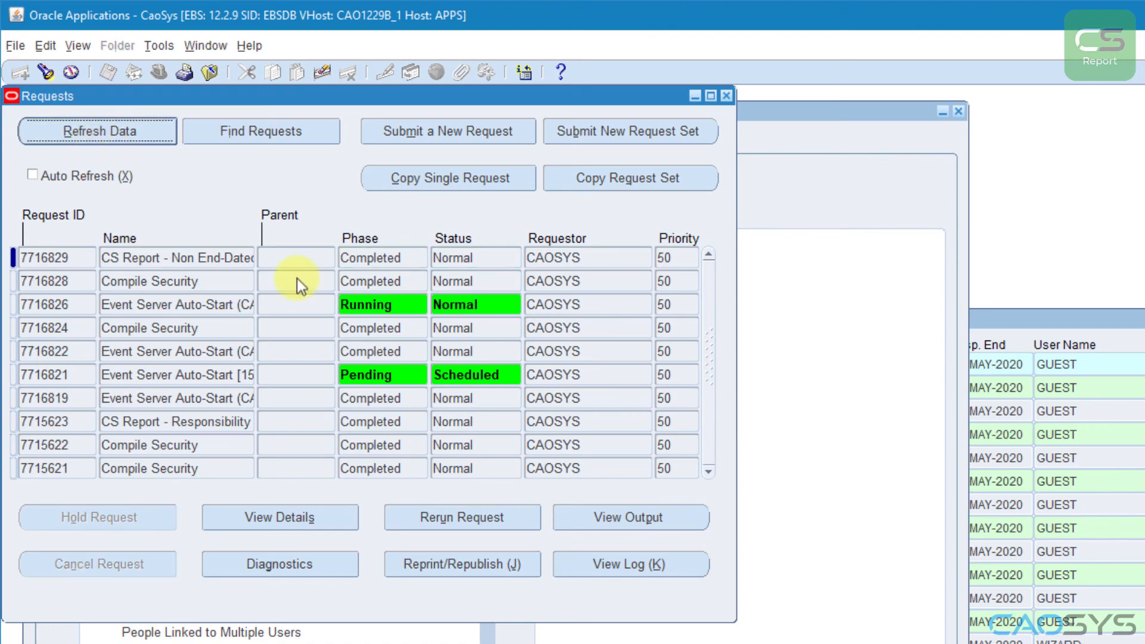
pyautogui.click(631, 524)
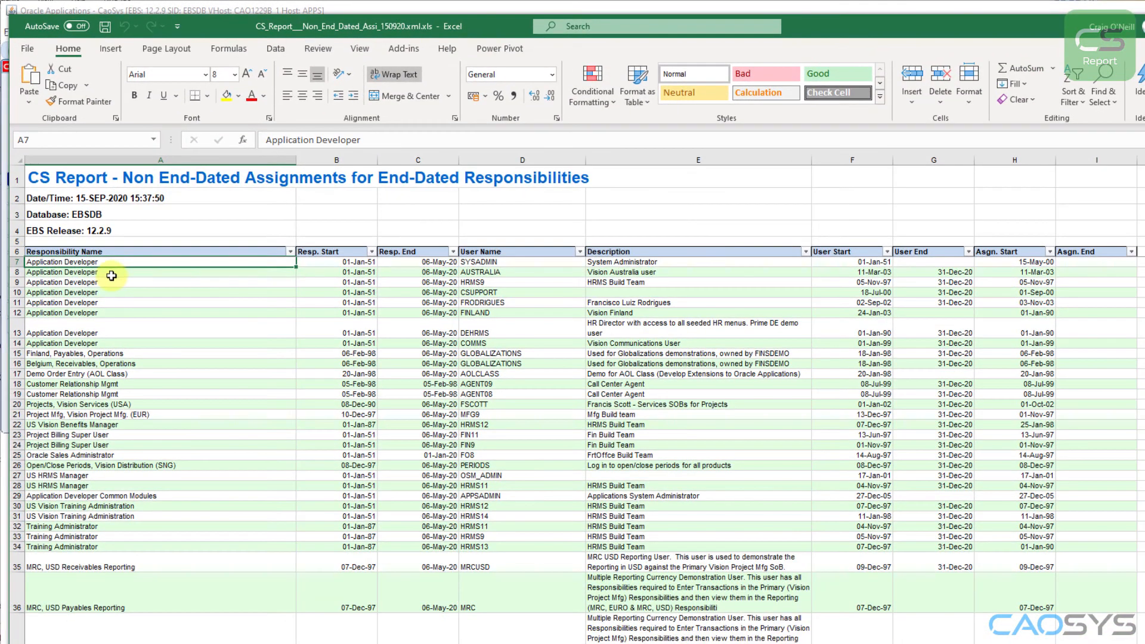
# Step: Examine the report's Excel output, checking the header details, alternate row highlighting and assignment rows further down the sheet
pyautogui.click(128, 319)
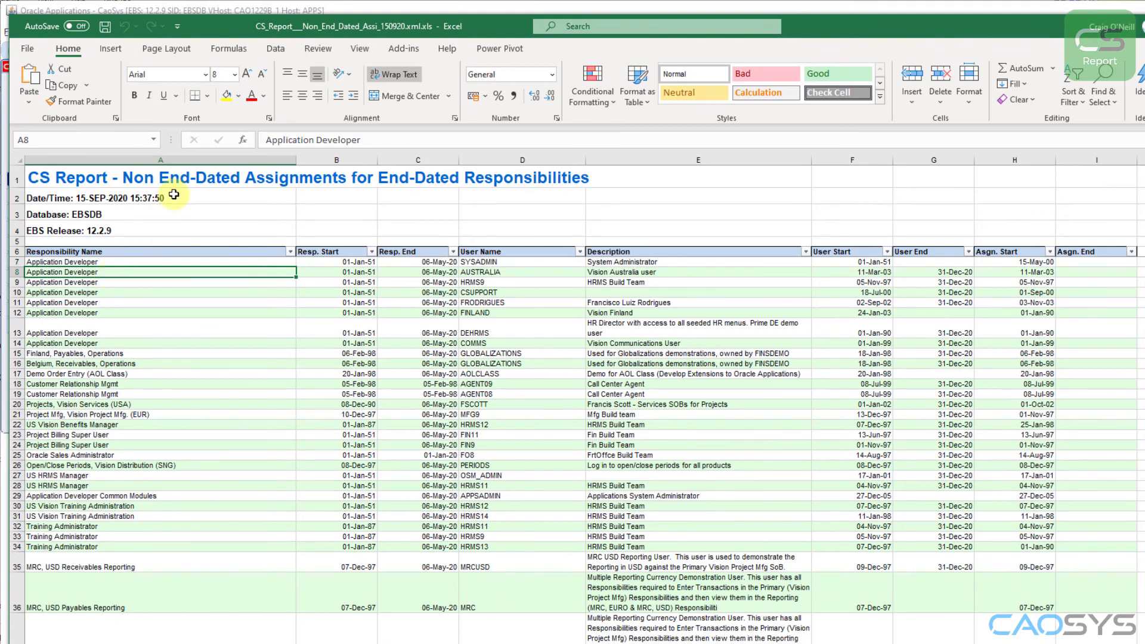
pyautogui.click(197, 282)
pyautogui.scroll(-20, 179, 346)
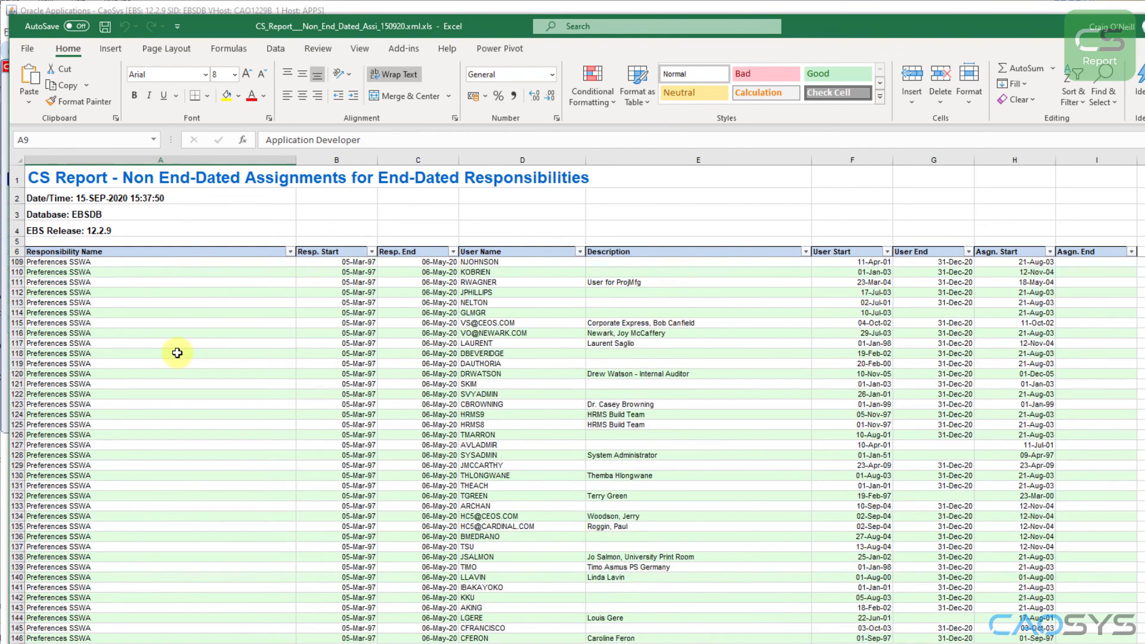
pyautogui.scroll(20, 177, 353)
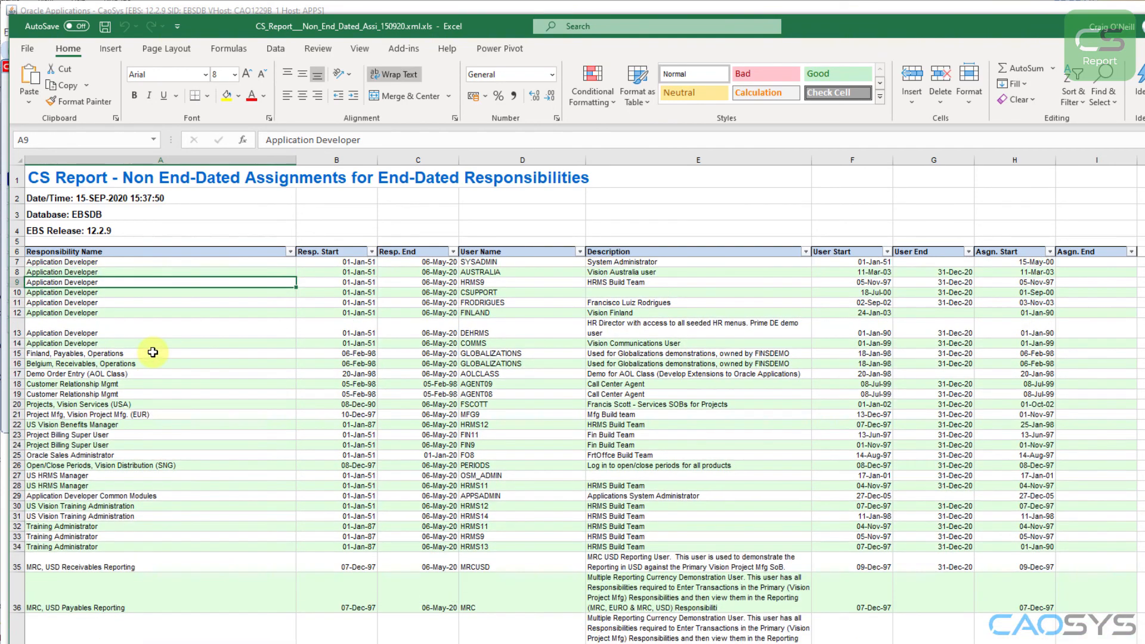